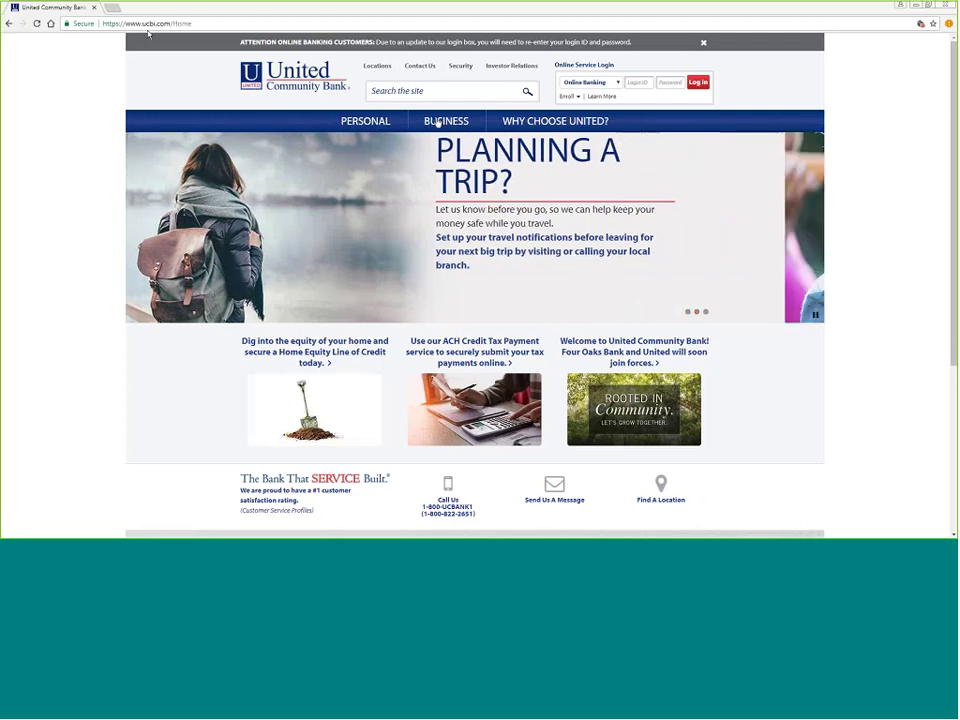
# - Open Business Online & Mobile Banking and browse the Mobile, Resources, Enroll, Secure Access Code and Browser Requirements tabs
pyautogui.moveTo(448, 124)
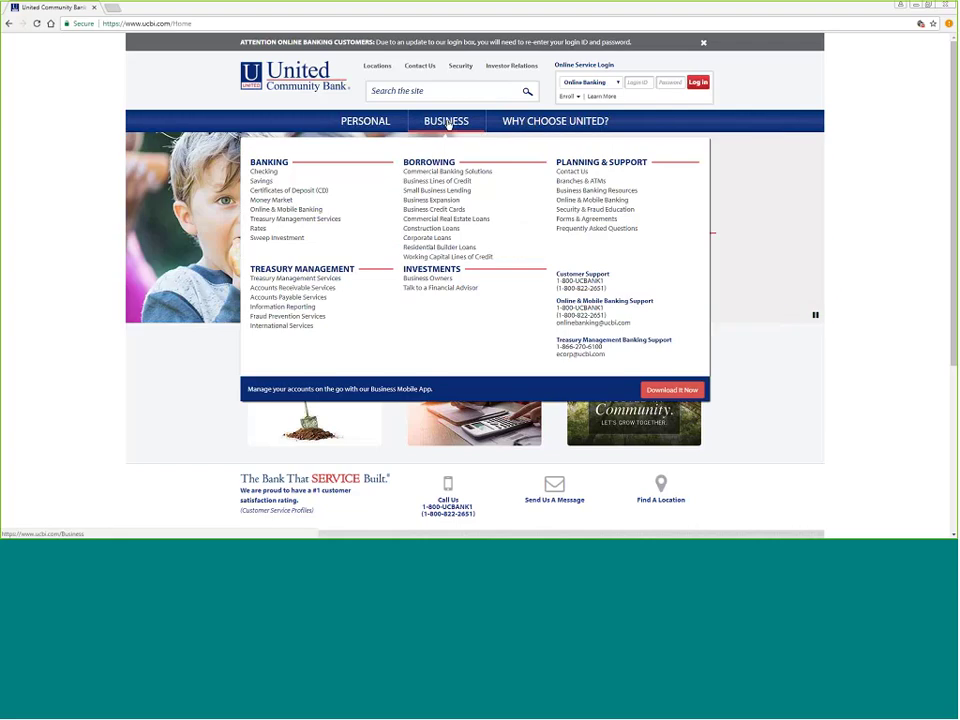
pyautogui.click(448, 124)
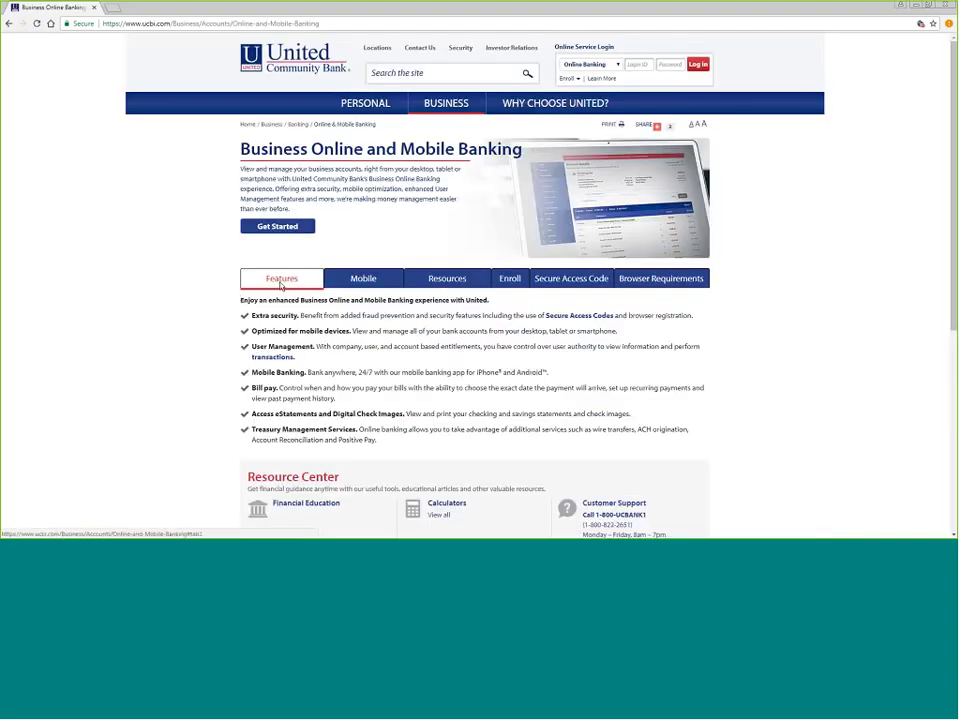
pyautogui.click(369, 281)
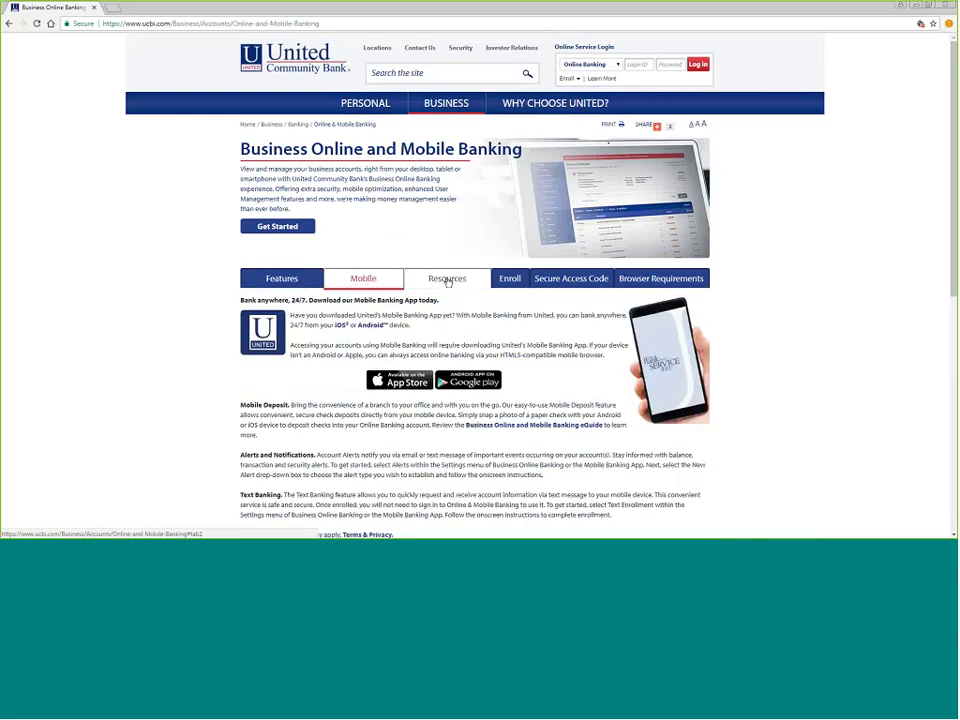
pyautogui.click(445, 280)
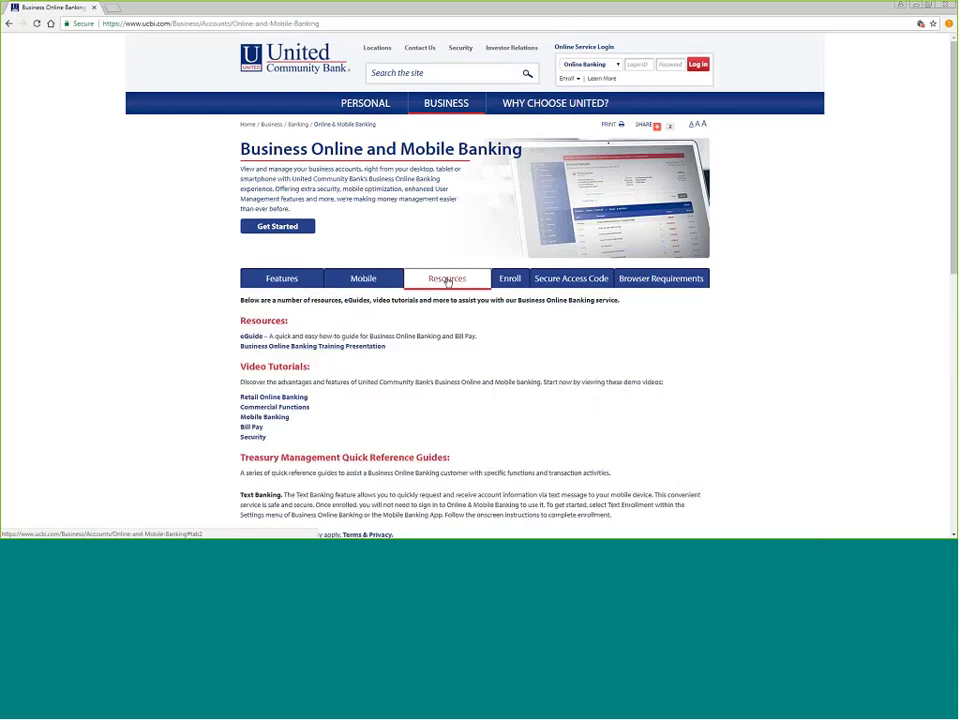
pyautogui.click(504, 283)
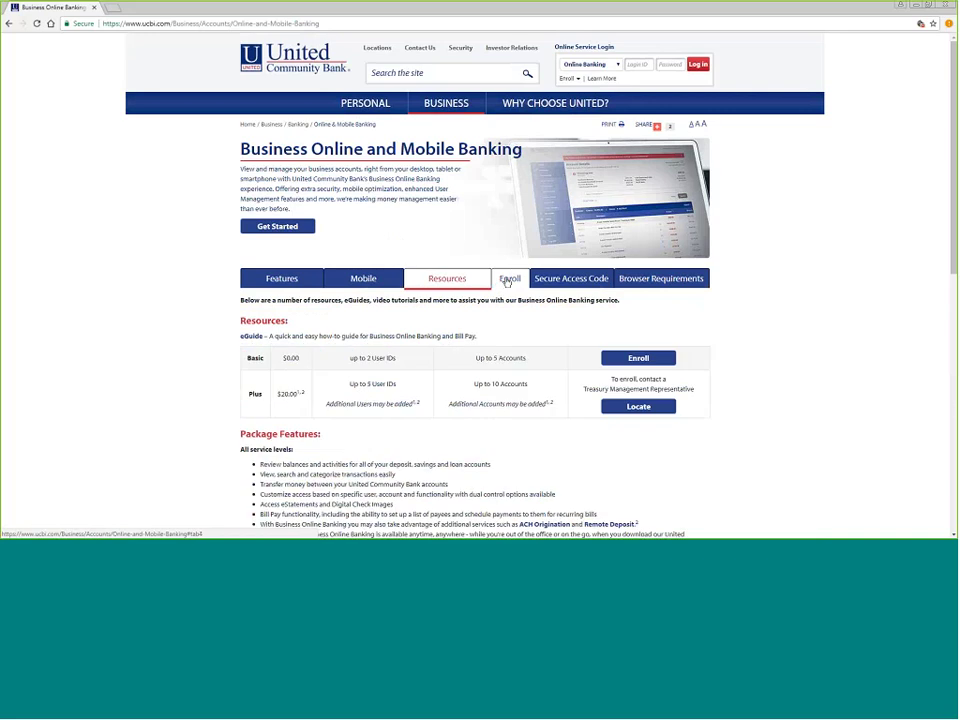
pyautogui.click(587, 283)
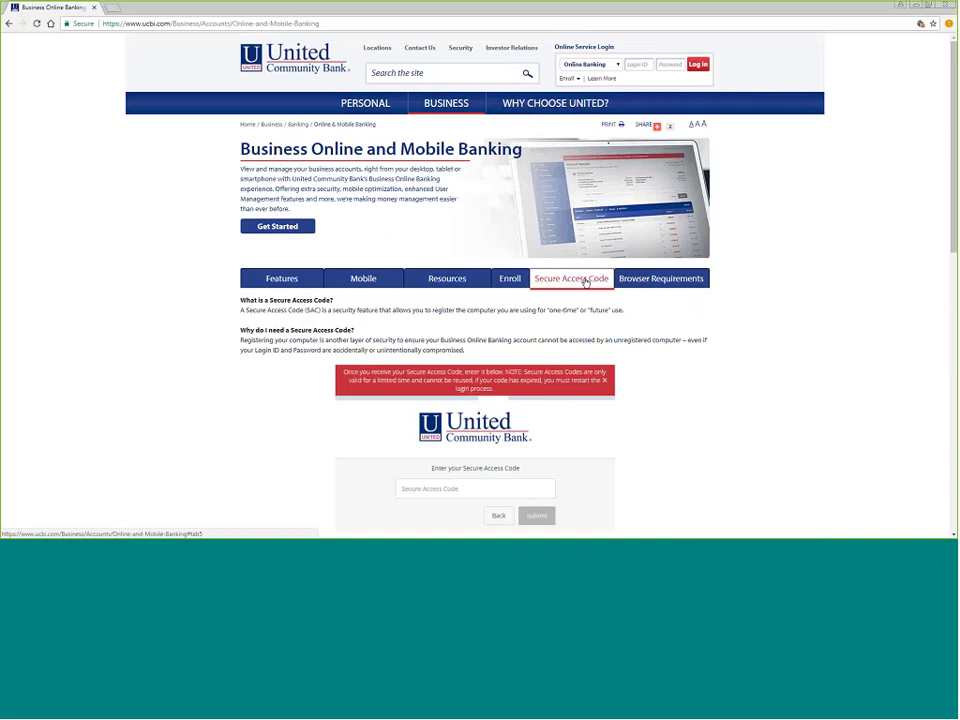
pyautogui.click(648, 283)
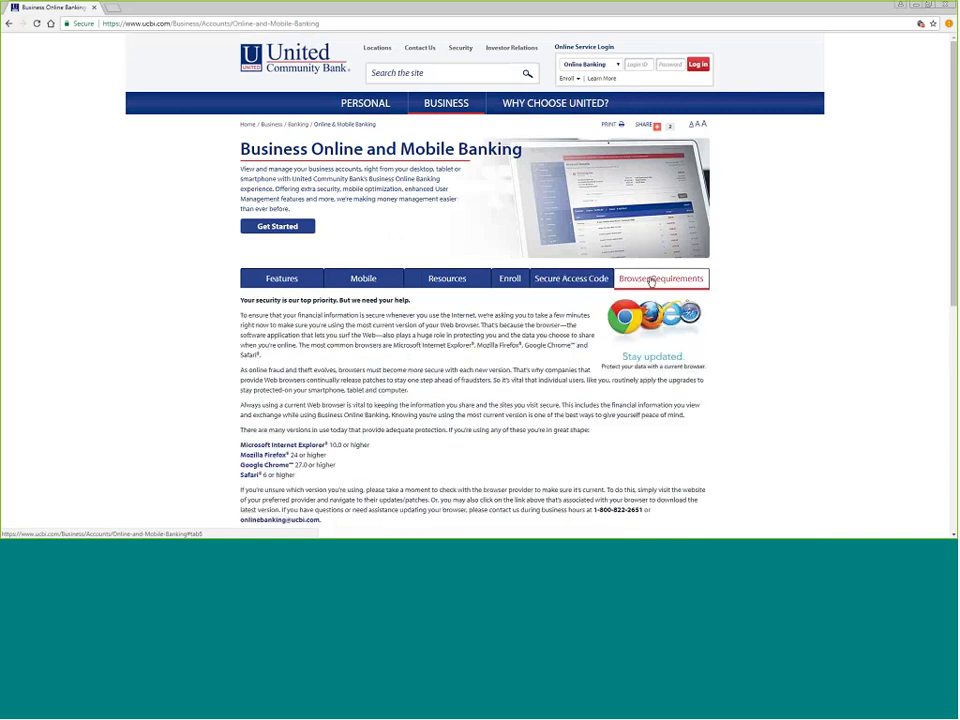
# - Return to the Resources tab and scroll down to the Video Tutorials and Treasury Management guides
pyautogui.click(461, 283)
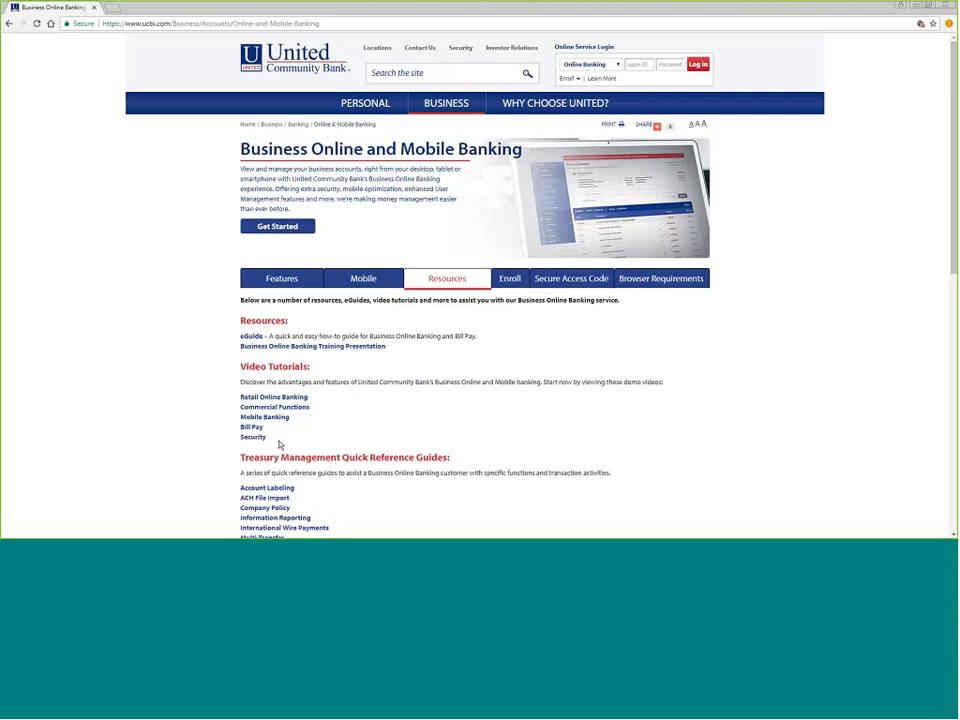
pyautogui.scroll(-3, 418, 418)
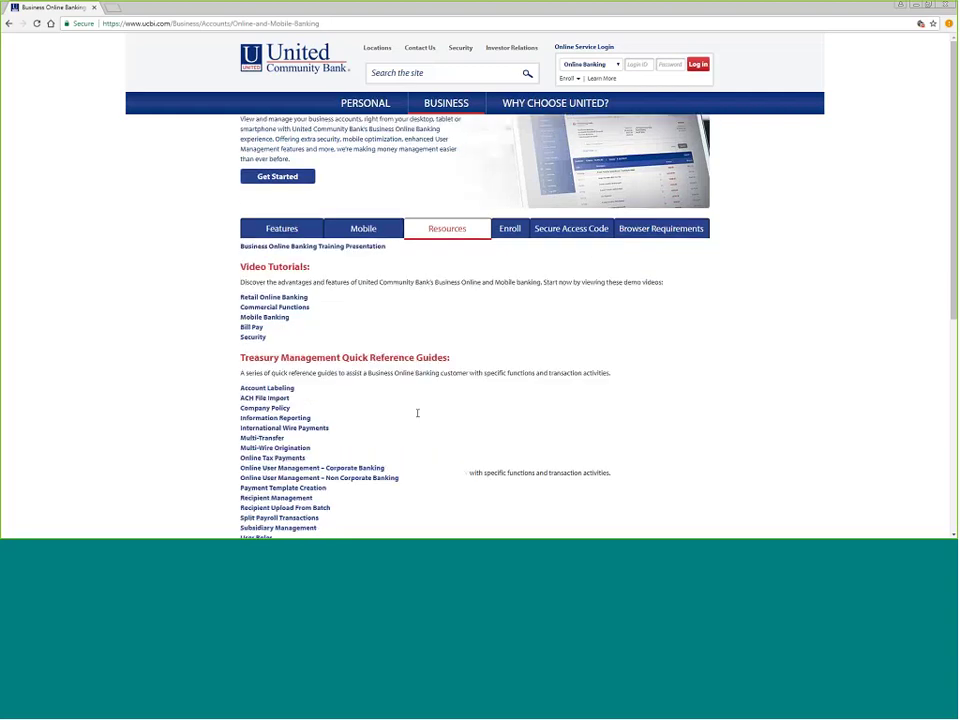
pyautogui.scroll(-2, 427, 344)
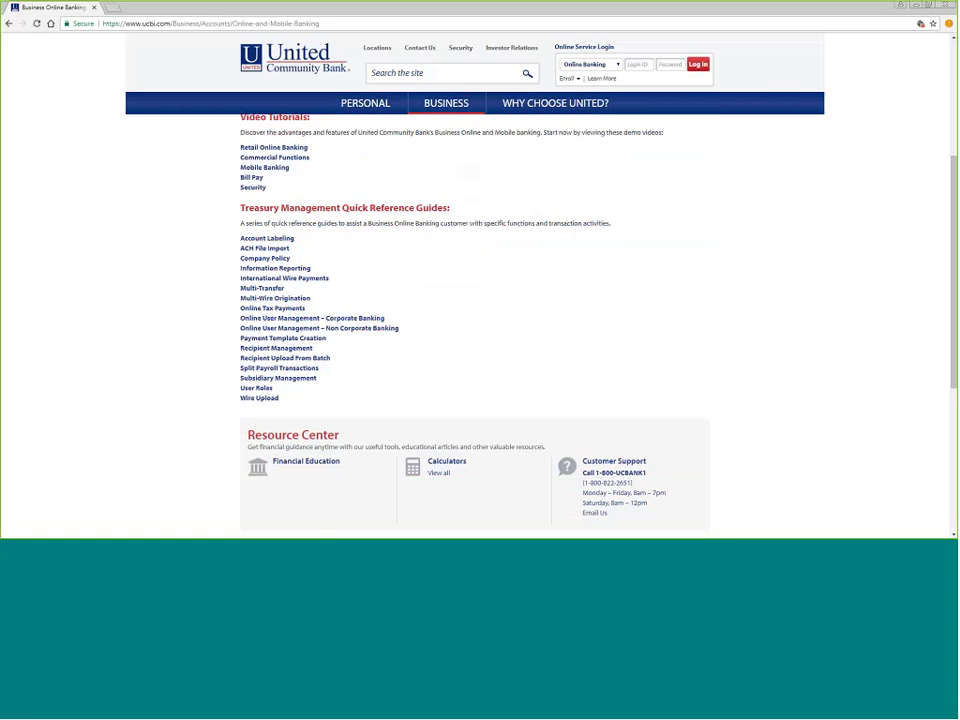
# - Enter the business online banking login ID and the account password to sign in
pyautogui.click(646, 64)
pyautogui.press('Tab')
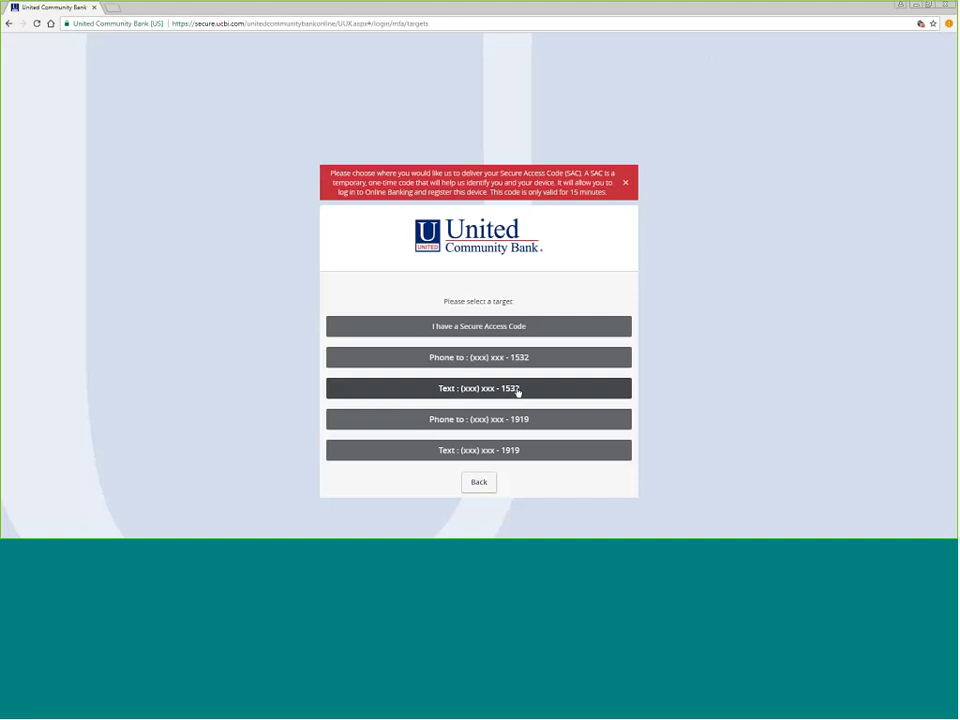
# - Have the Secure Access Code texted to the phone, then enter the received code and submit it
pyautogui.click(528, 391)
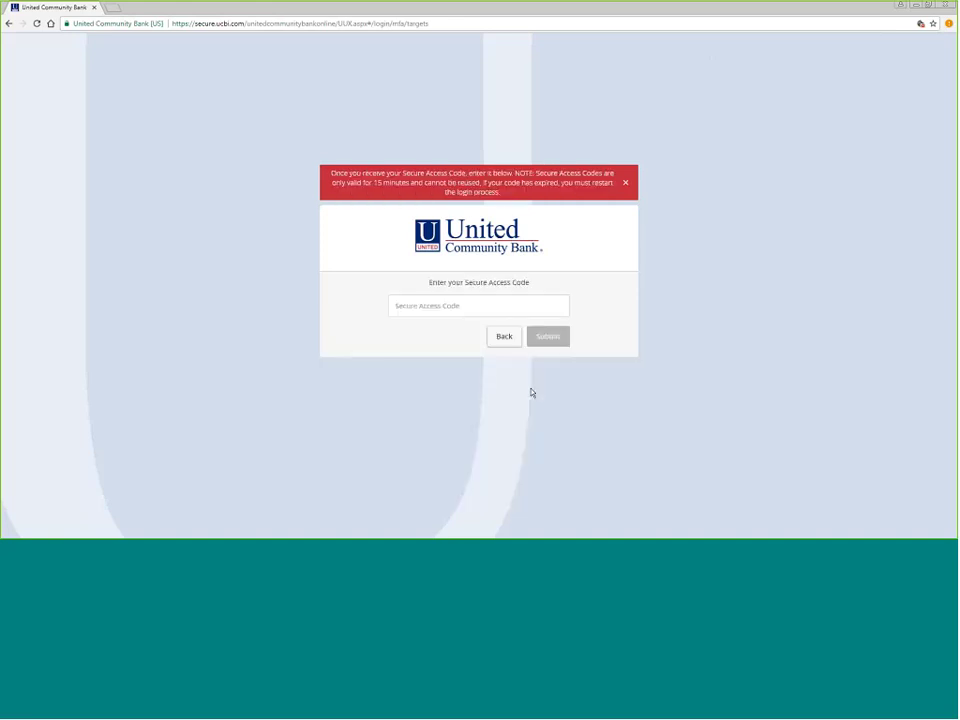
pyautogui.click(491, 306)
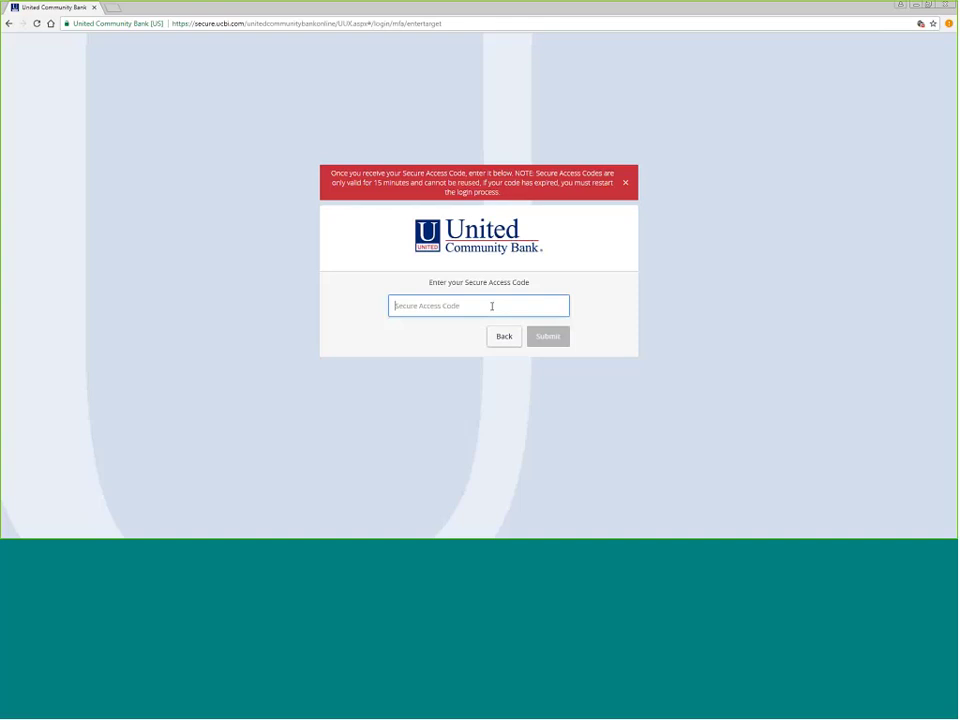
pyautogui.press('Return')
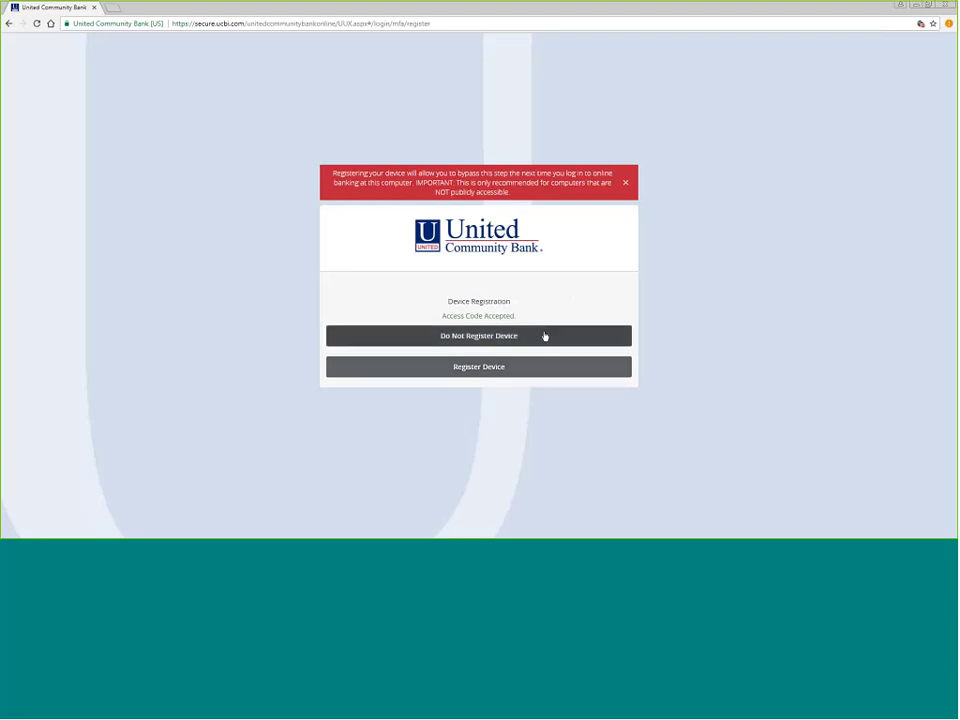
# - Choose Do Not Register Device to continue to the Accounts Summary
pyautogui.click(545, 336)
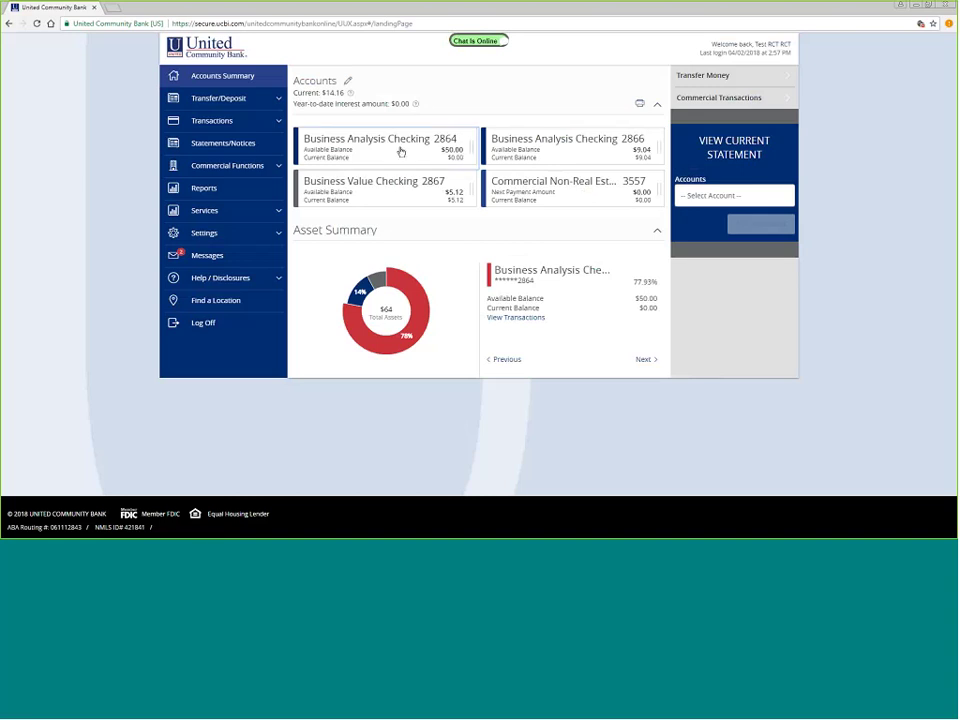
# - Open Business Analysis Checking 2864 and show the details of the AUG 24 Regular Deposit
pyautogui.click(400, 151)
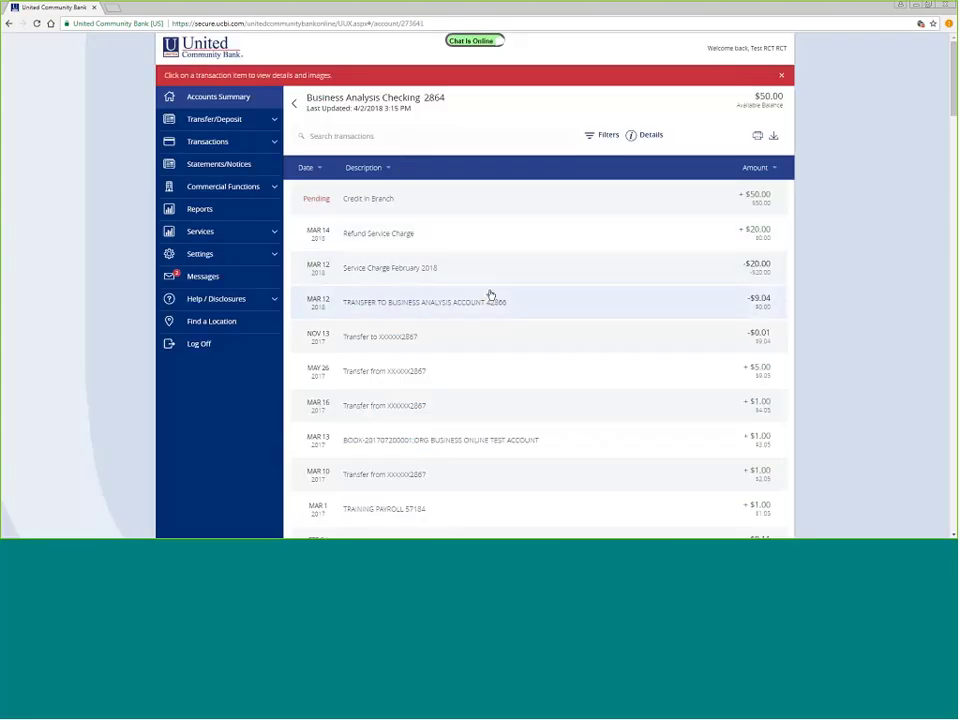
pyautogui.scroll(-1, 538, 309)
pyautogui.scroll(-5, 538, 309)
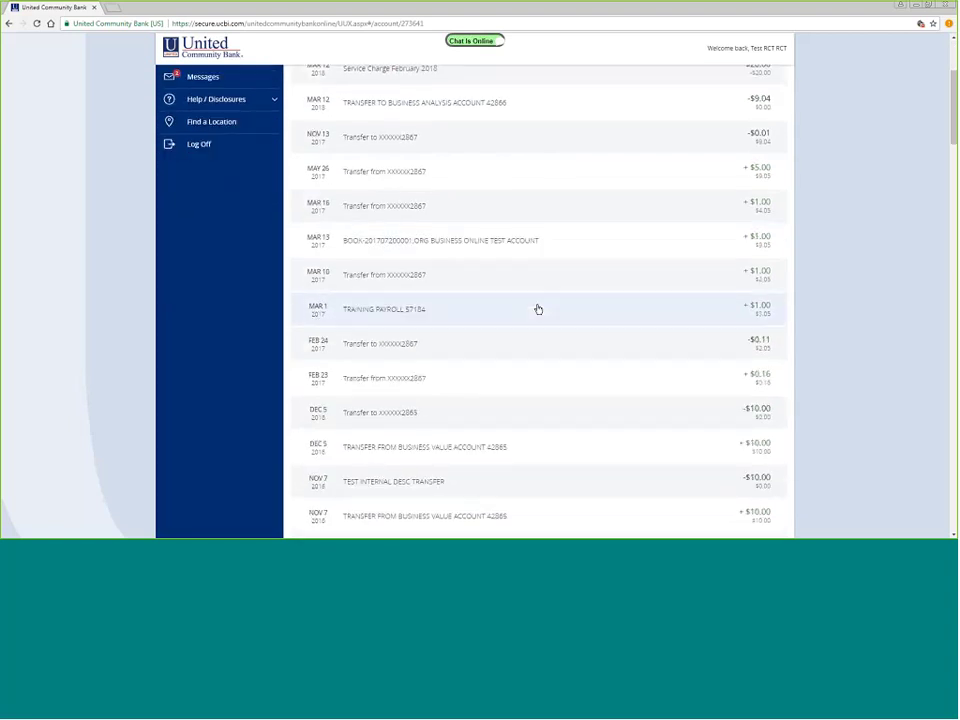
pyautogui.scroll(-4, 538, 309)
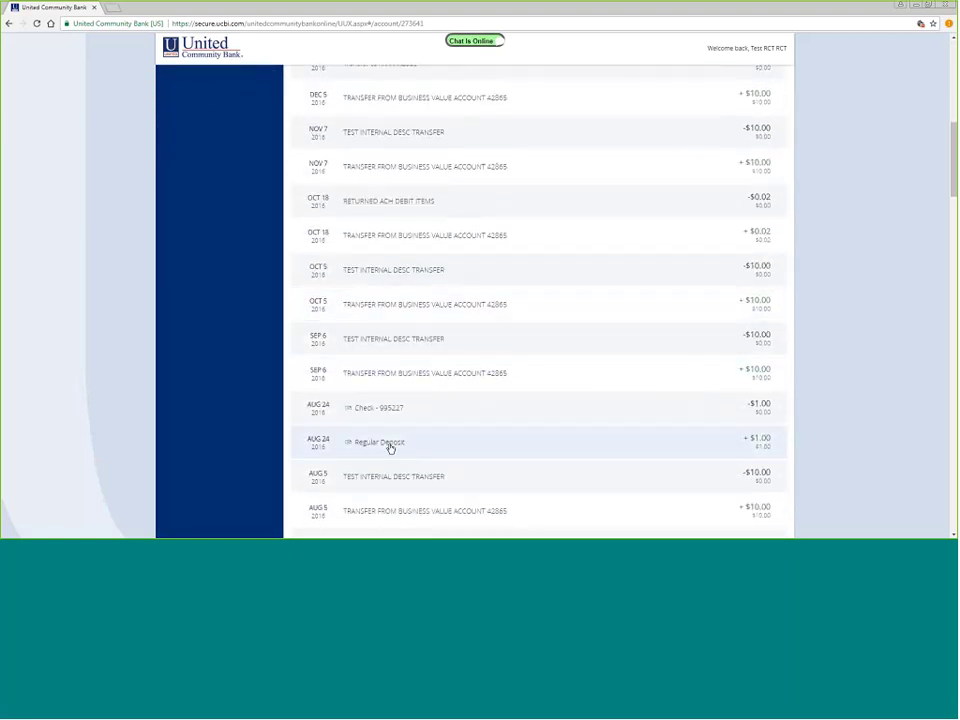
pyautogui.click(390, 447)
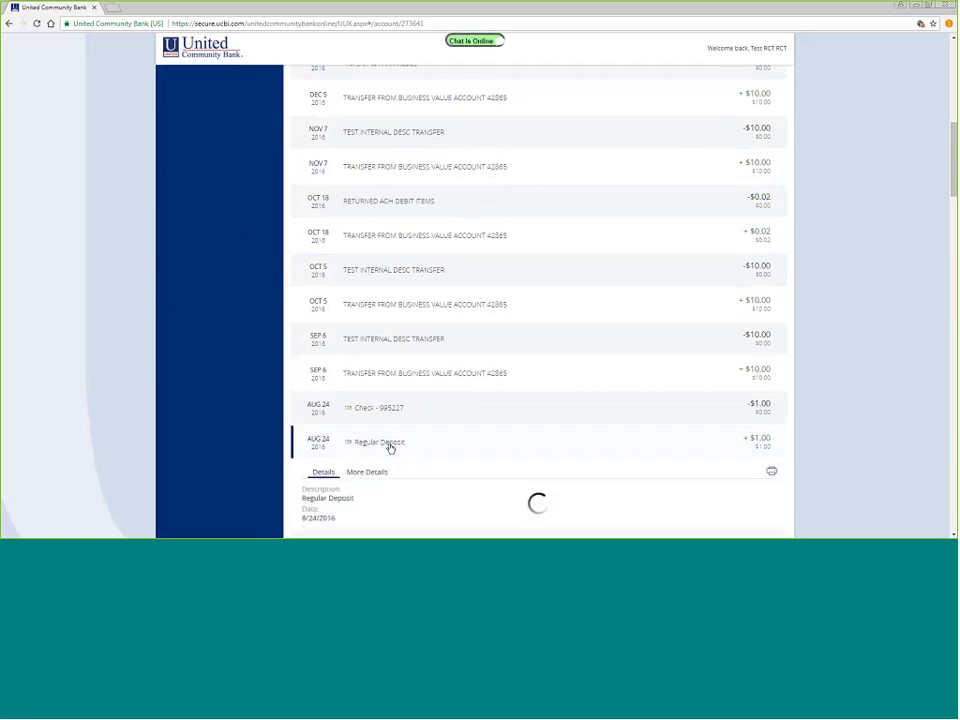
# - View the back image of the deposit ticket, then return to the top of the transaction list
pyautogui.scroll(-1, 465, 387)
pyautogui.scroll(-2, 465, 387)
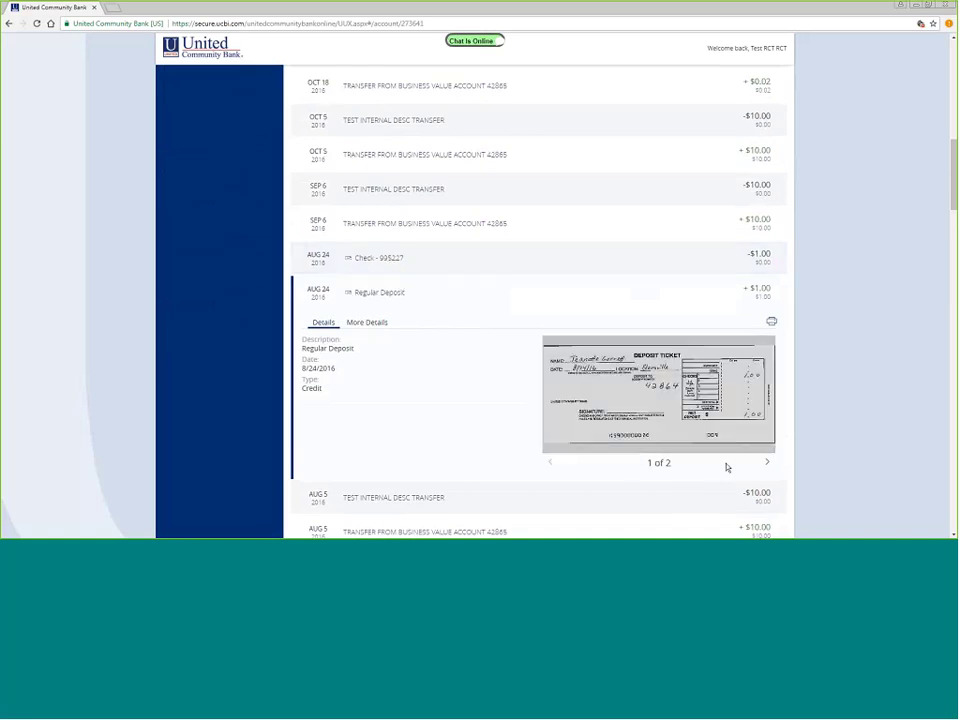
pyautogui.click(767, 463)
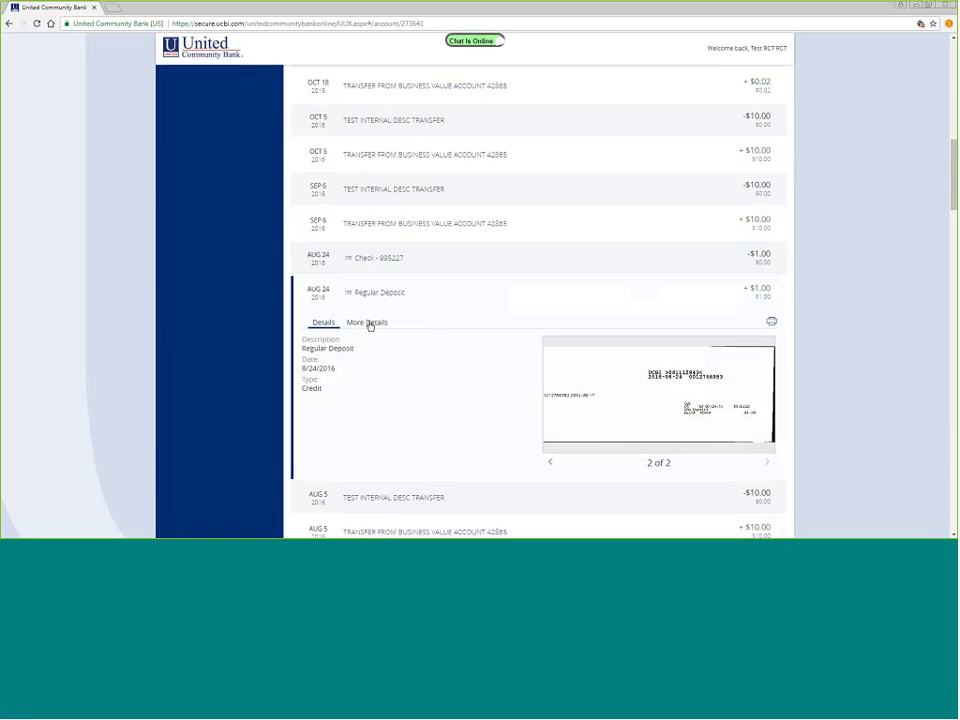
pyautogui.scroll(1, 840, 331)
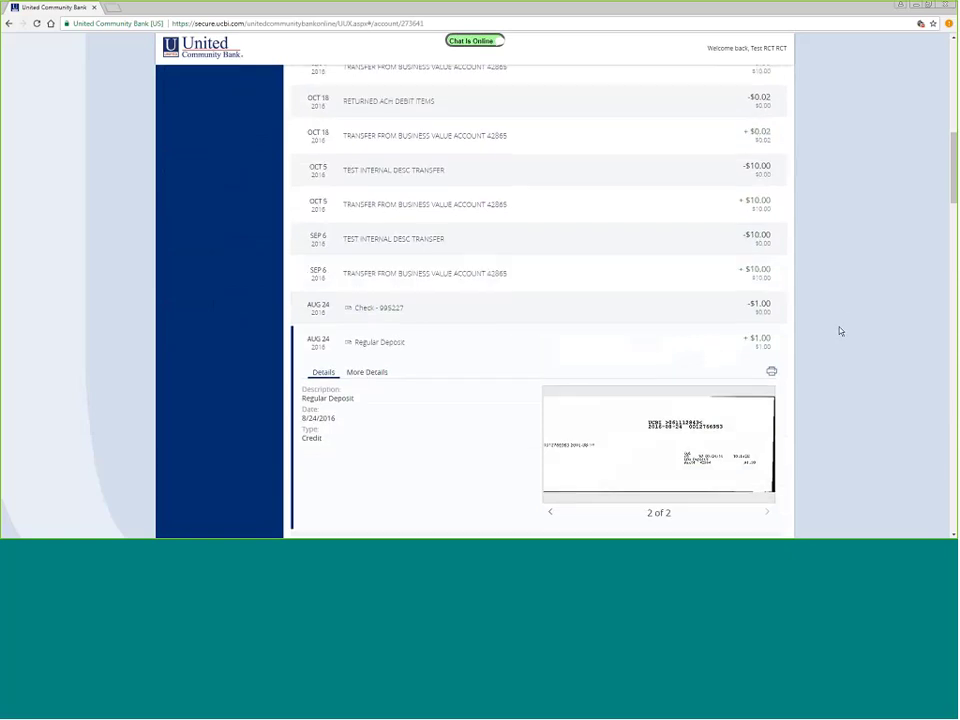
pyautogui.scroll(4, 840, 331)
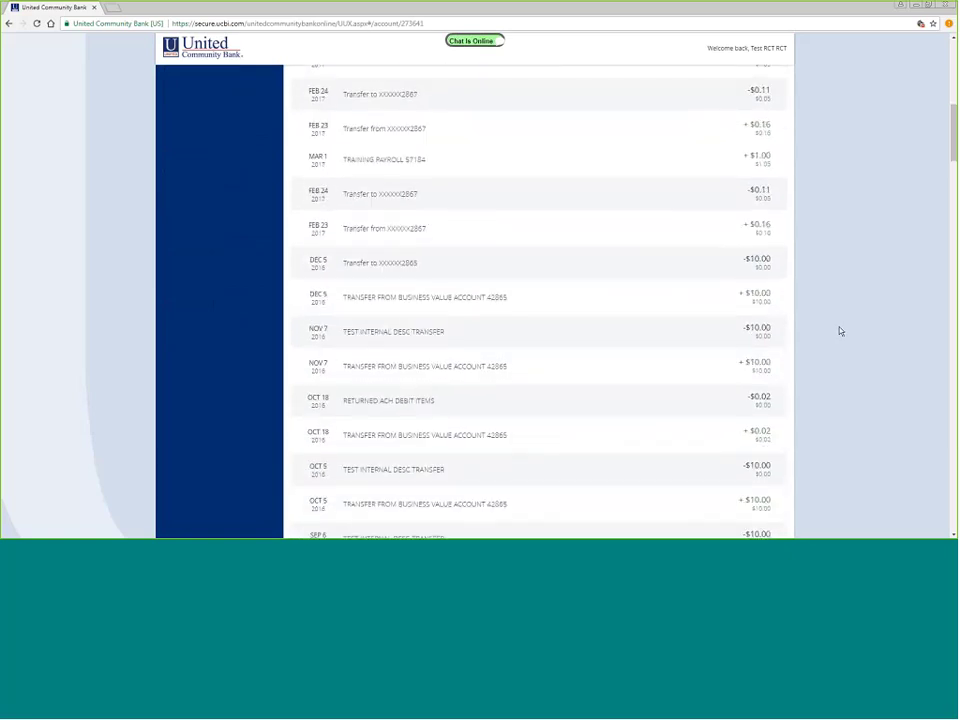
pyautogui.scroll(5, 763, 285)
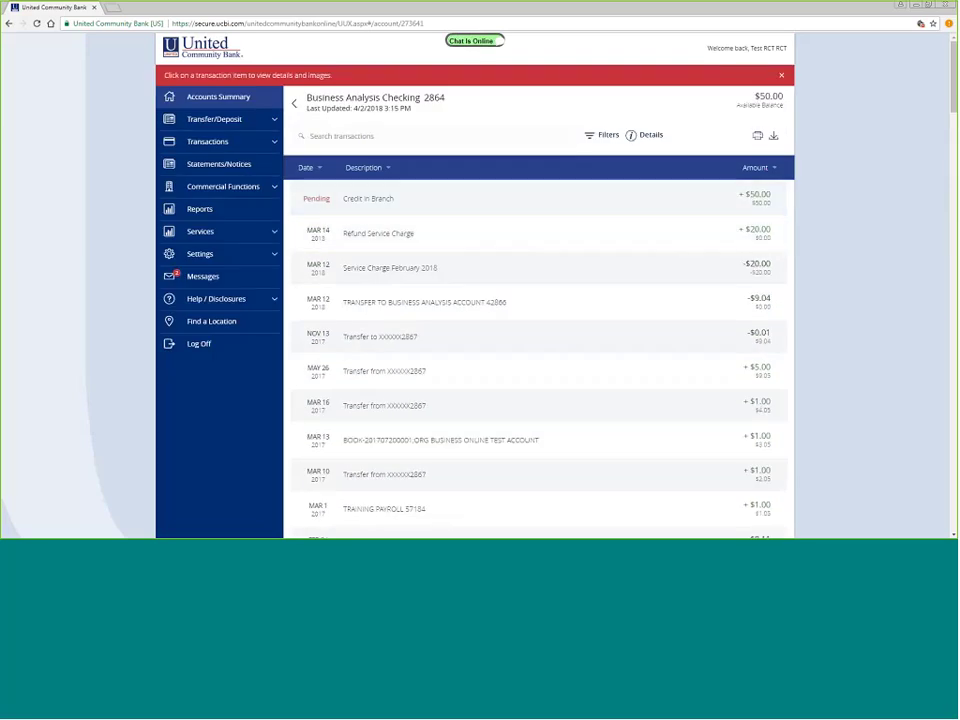
# - Show the transaction Filters panel and look over the time period and transaction type choices
pyautogui.click(608, 135)
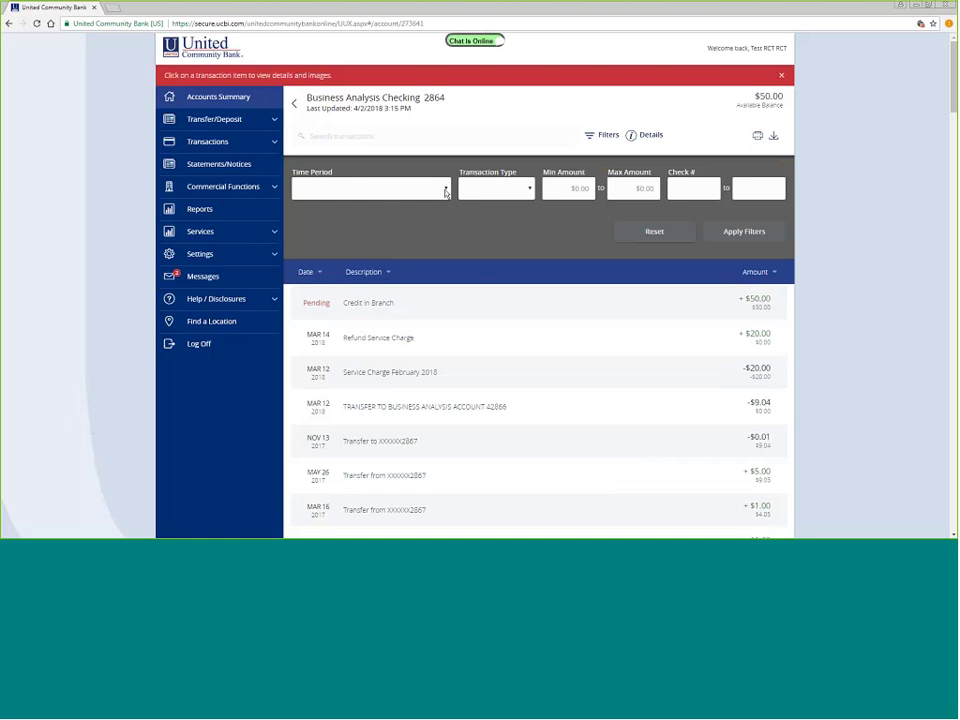
pyautogui.click(446, 191)
pyautogui.click(446, 191)
pyautogui.click(530, 190)
pyautogui.click(530, 190)
# - Filter transactions to amounts between $4.00 and $6.00, then reset the amount filter
pyautogui.click(561, 192)
pyautogui.write('4')
pyautogui.click(633, 187)
pyautogui.write('6')
pyautogui.click(755, 234)
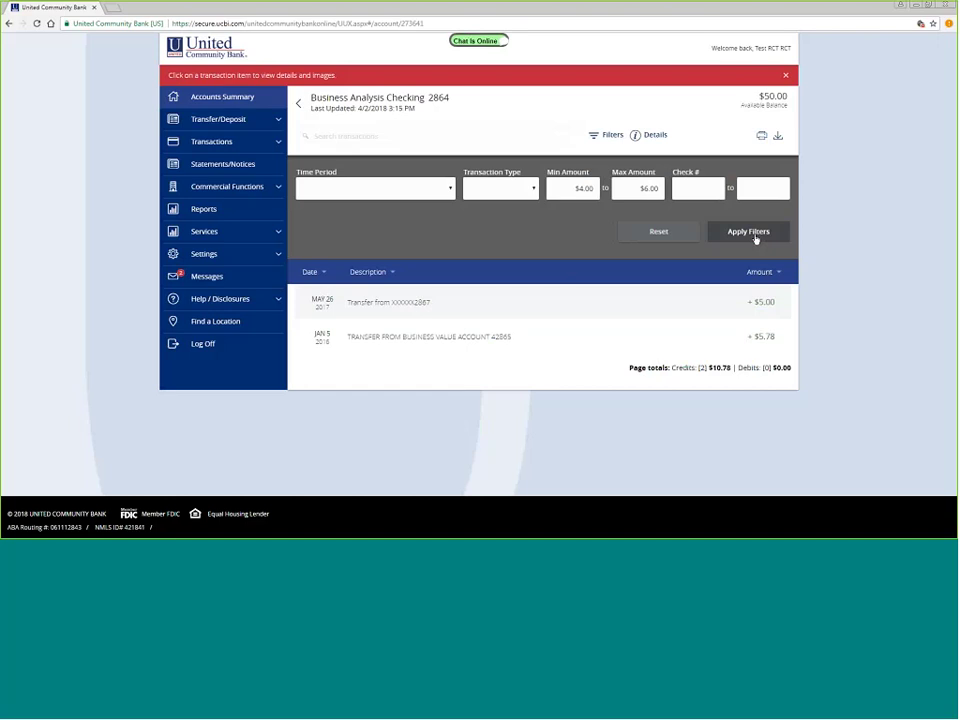
pyautogui.click(668, 233)
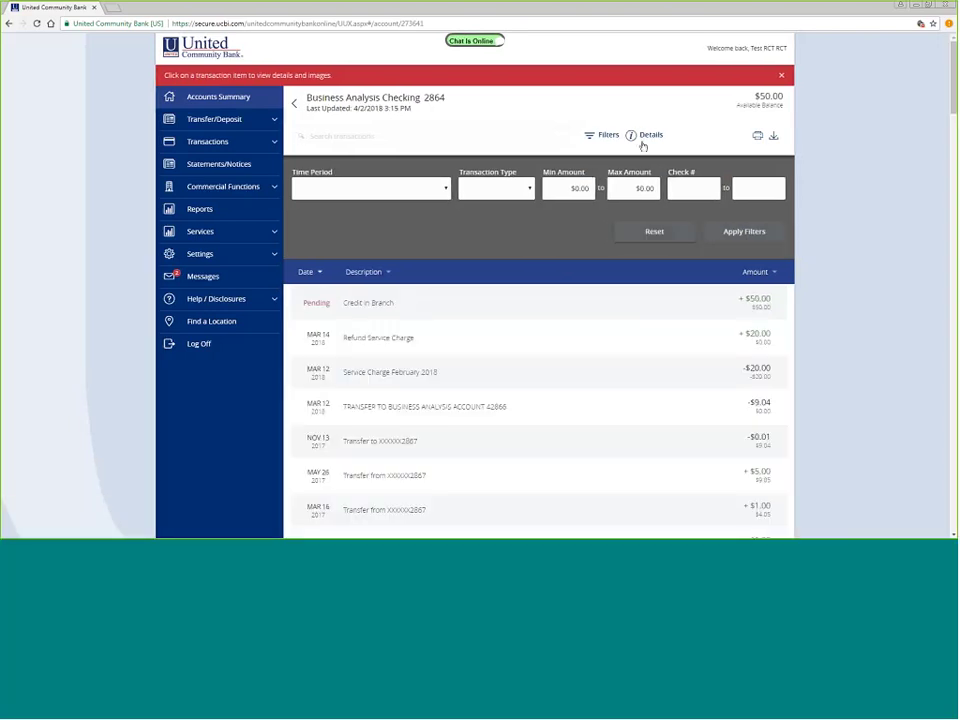
# - Show and then collapse the balance Details panel for Business Analysis Checking 2864
pyautogui.click(632, 139)
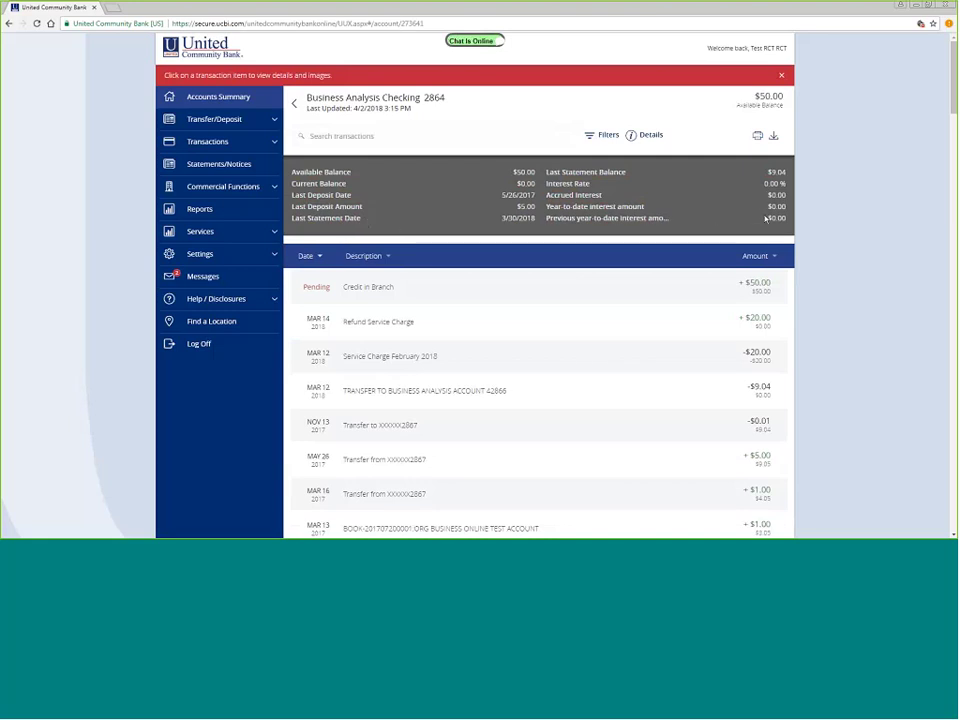
pyautogui.click(645, 138)
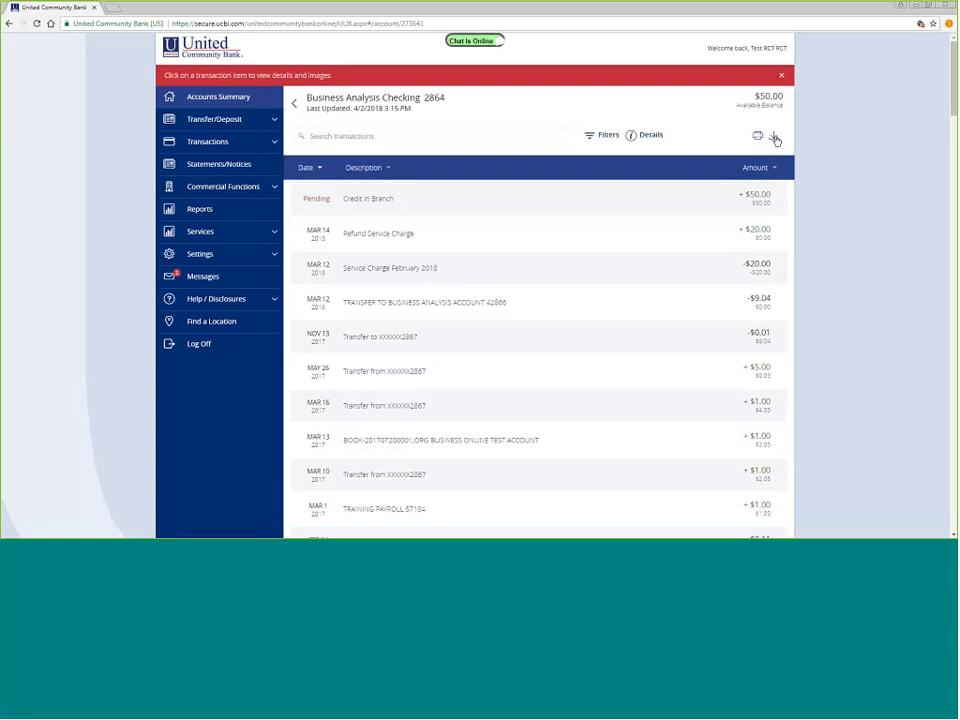
pyautogui.click(774, 137)
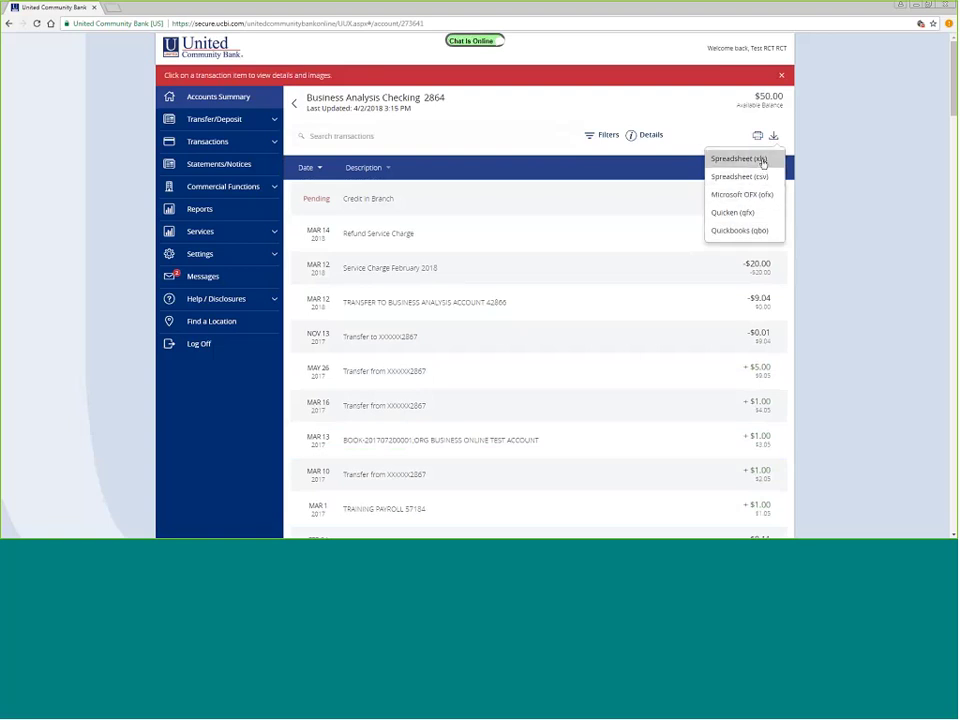
pyautogui.click(829, 125)
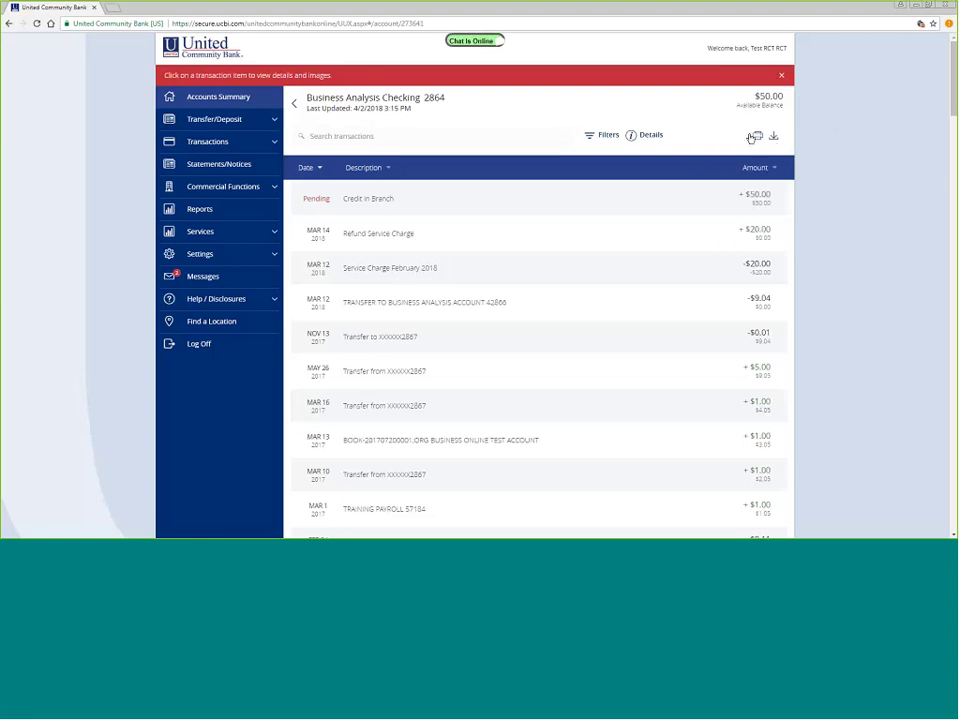
# - Expand Settings in the sidebar and go to the Alerts page
pyautogui.click(208, 256)
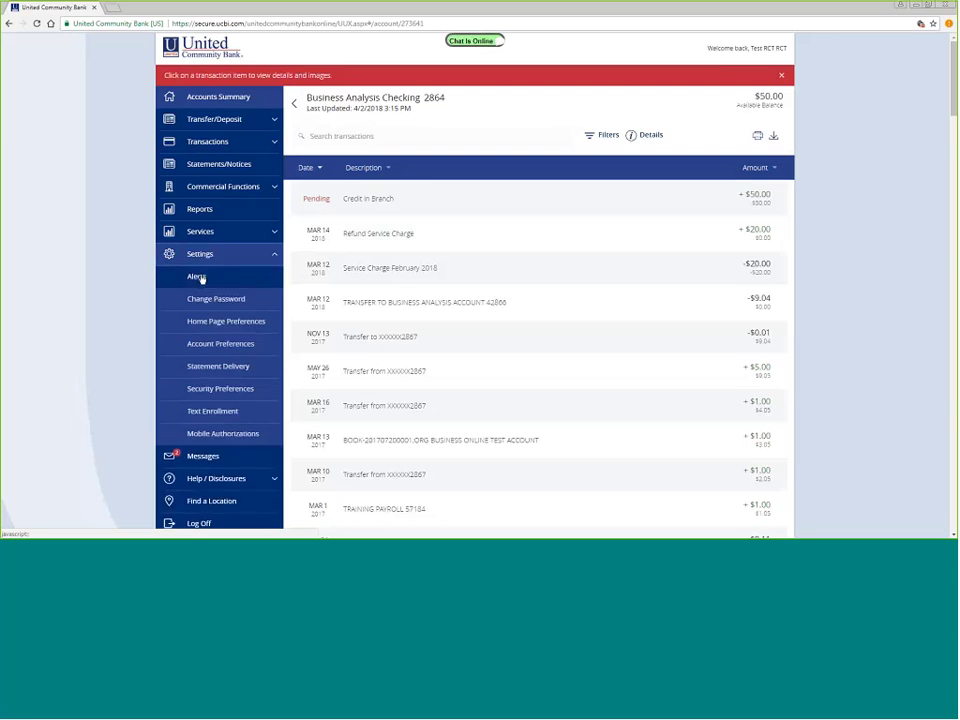
pyautogui.click(197, 278)
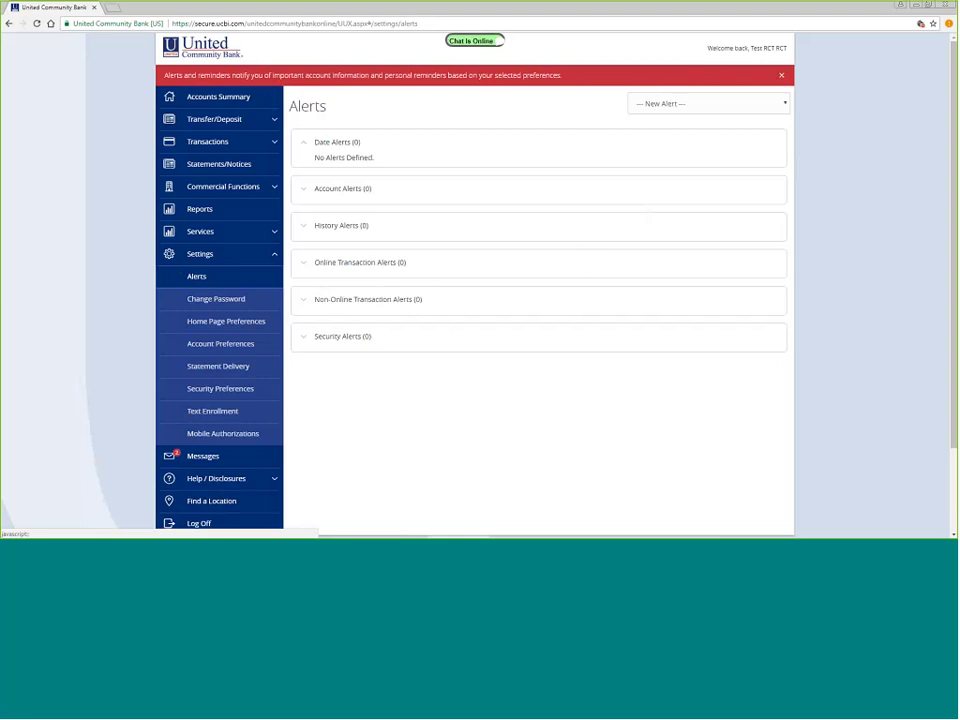
# - Create an Online Transaction Alert for ACH Batch on the first Business Analysis Checking account
pyautogui.click(786, 105)
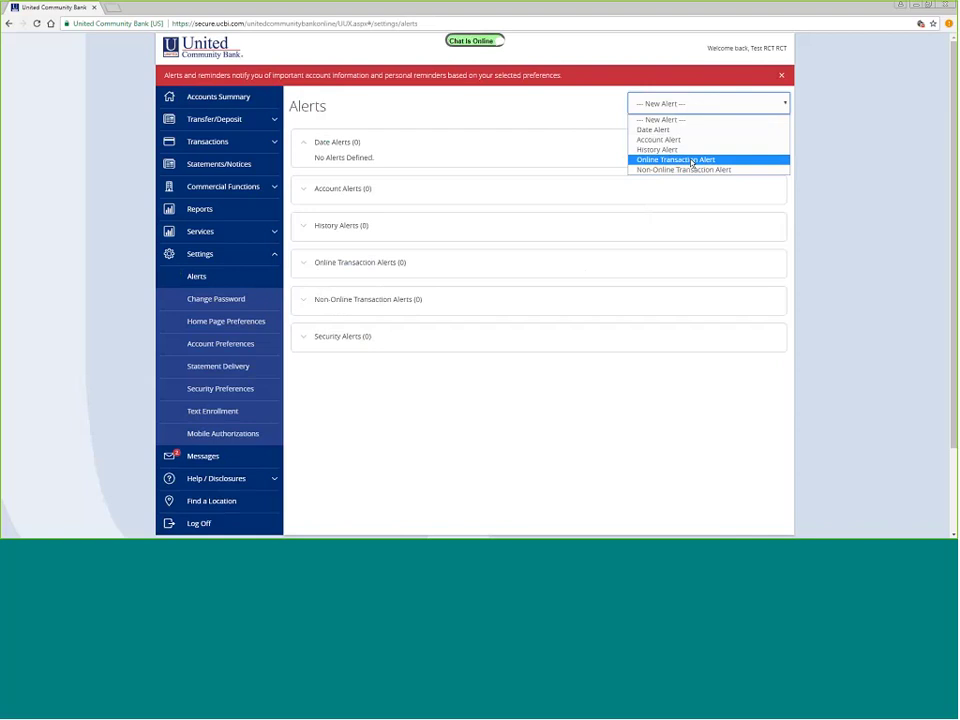
pyautogui.click(691, 160)
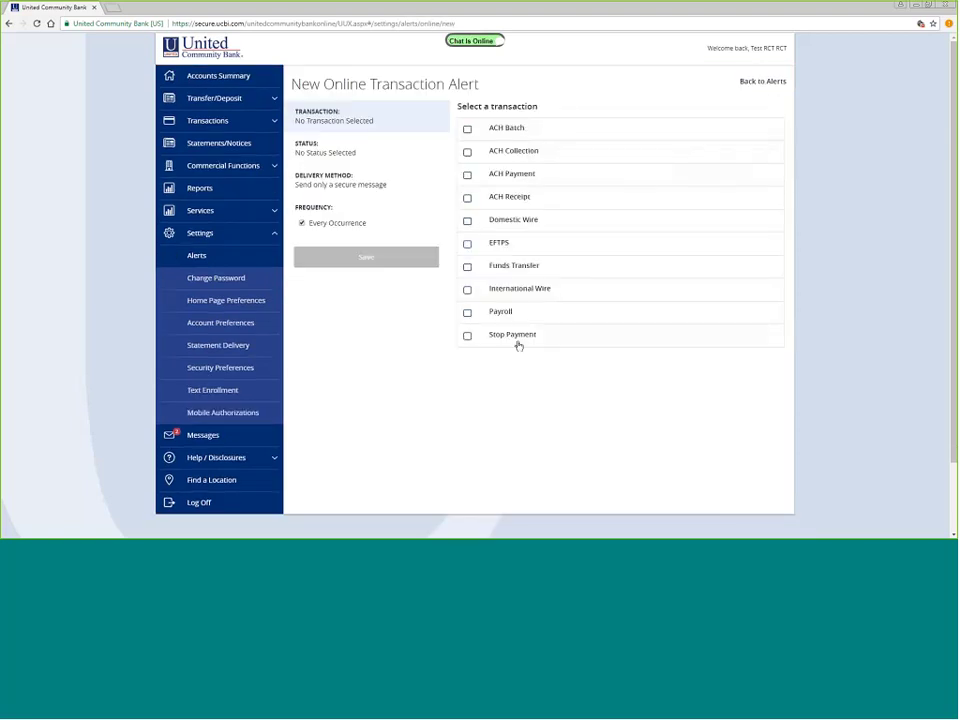
pyautogui.click(468, 131)
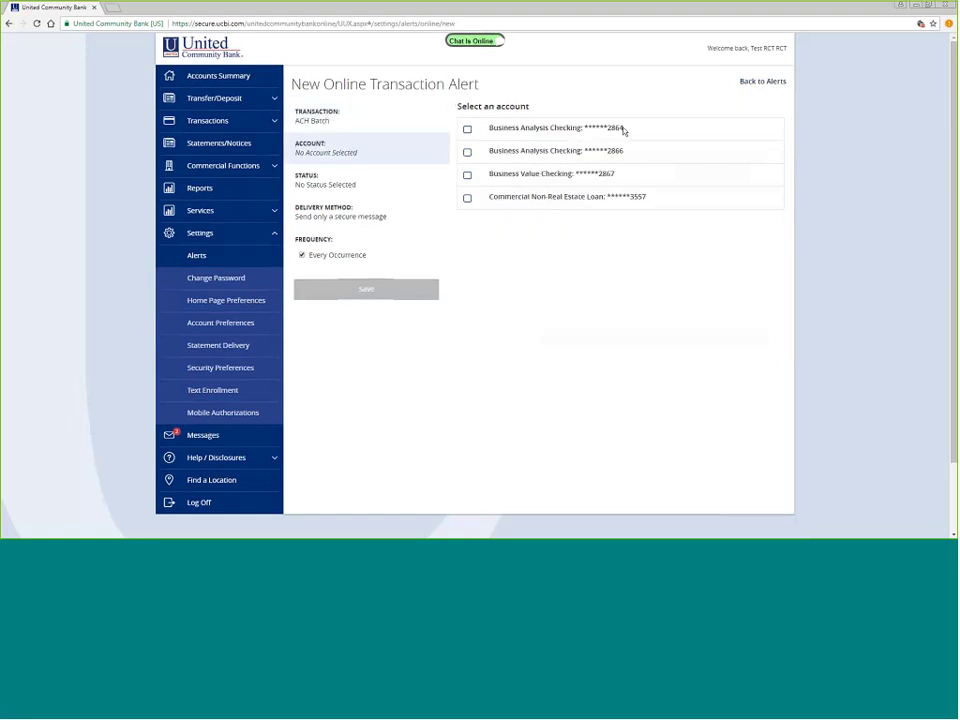
pyautogui.click(467, 130)
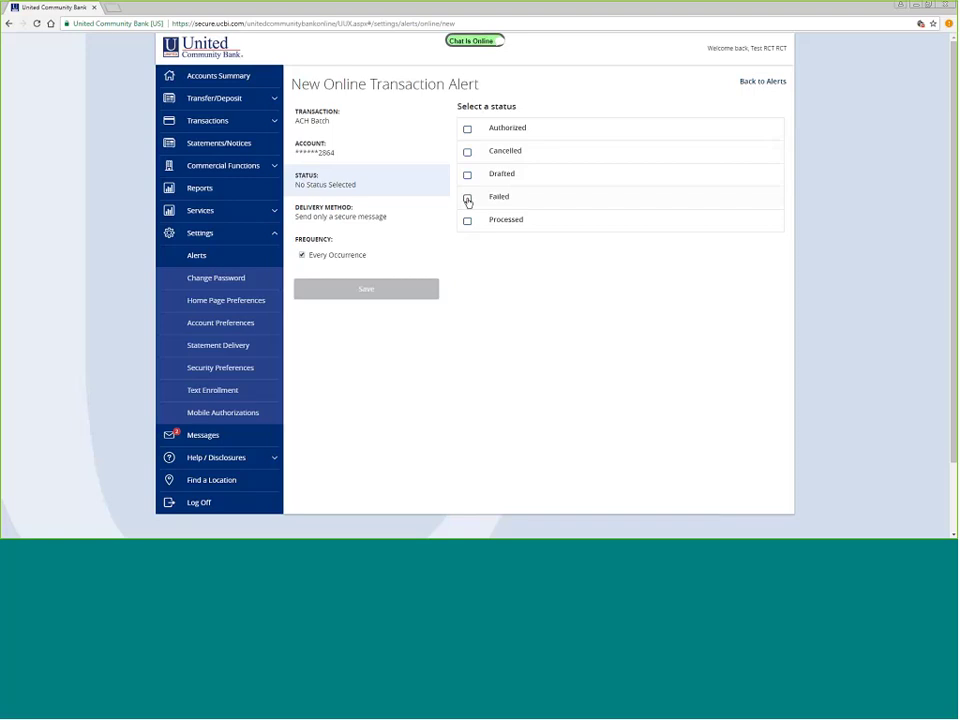
# - Start a new history alert on the first Business Analysis Checking account for check number 528
pyautogui.click(774, 82)
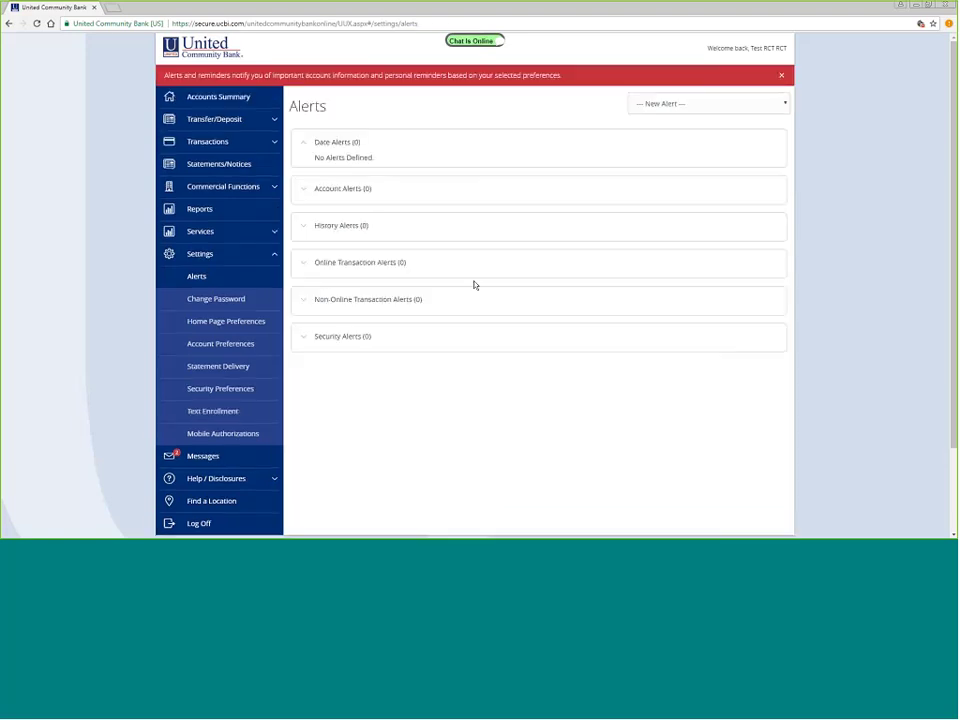
pyautogui.click(469, 227)
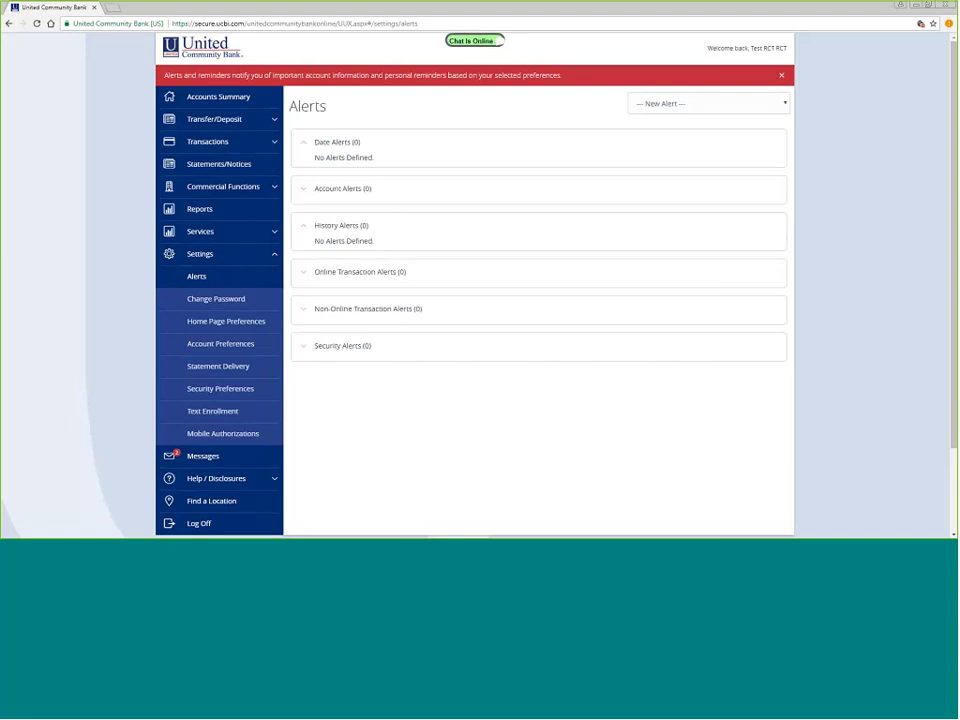
pyautogui.click(703, 106)
pyautogui.click(671, 149)
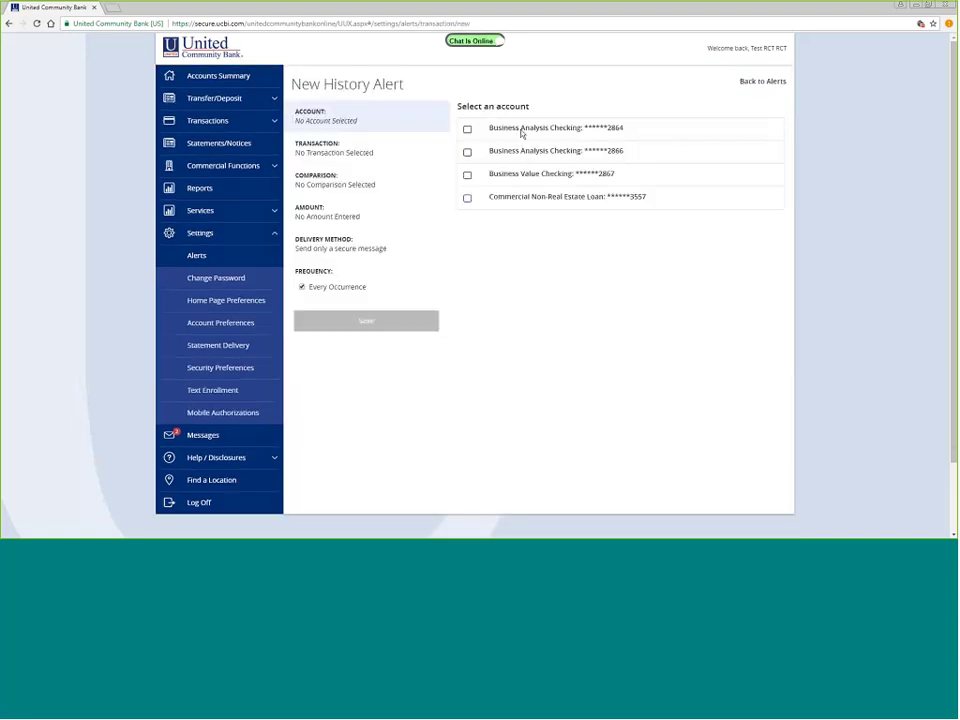
pyautogui.click(467, 130)
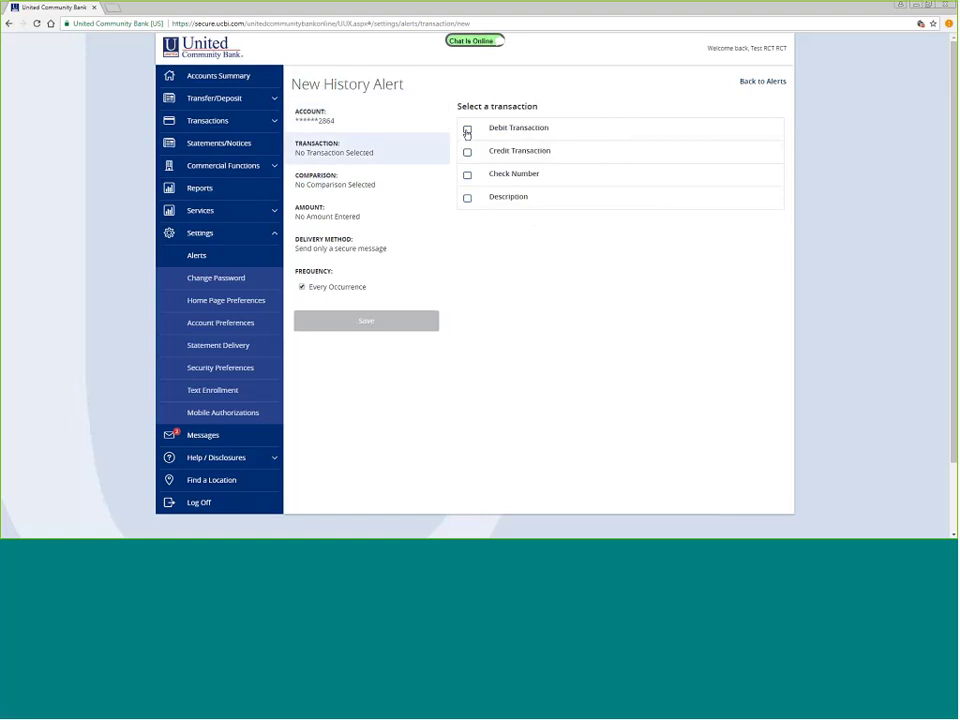
pyautogui.click(467, 176)
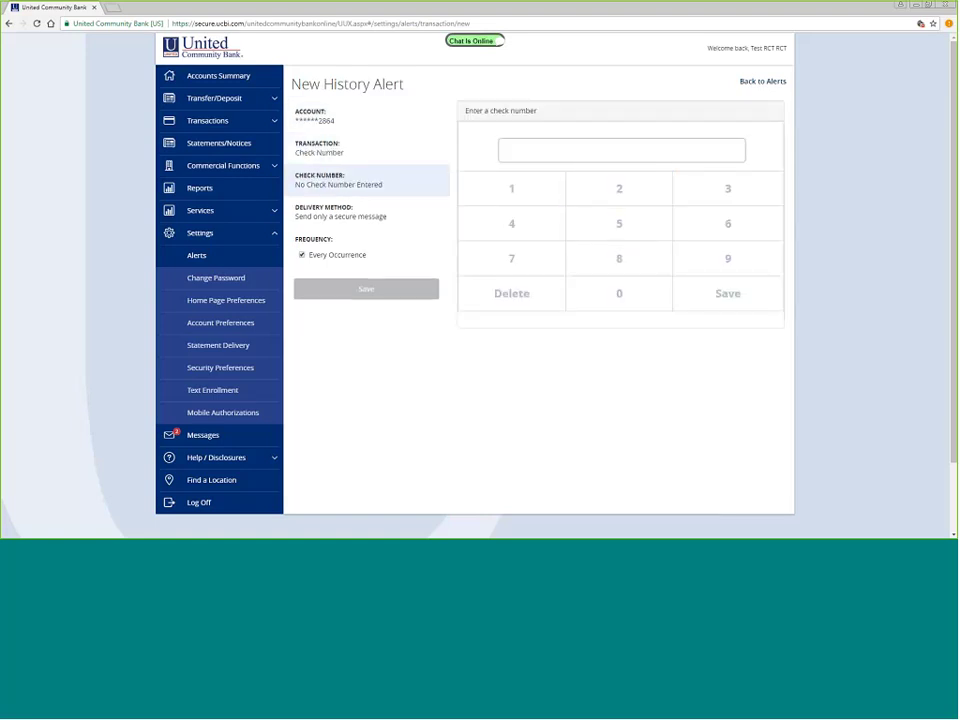
pyautogui.write('528')
pyautogui.click(722, 293)
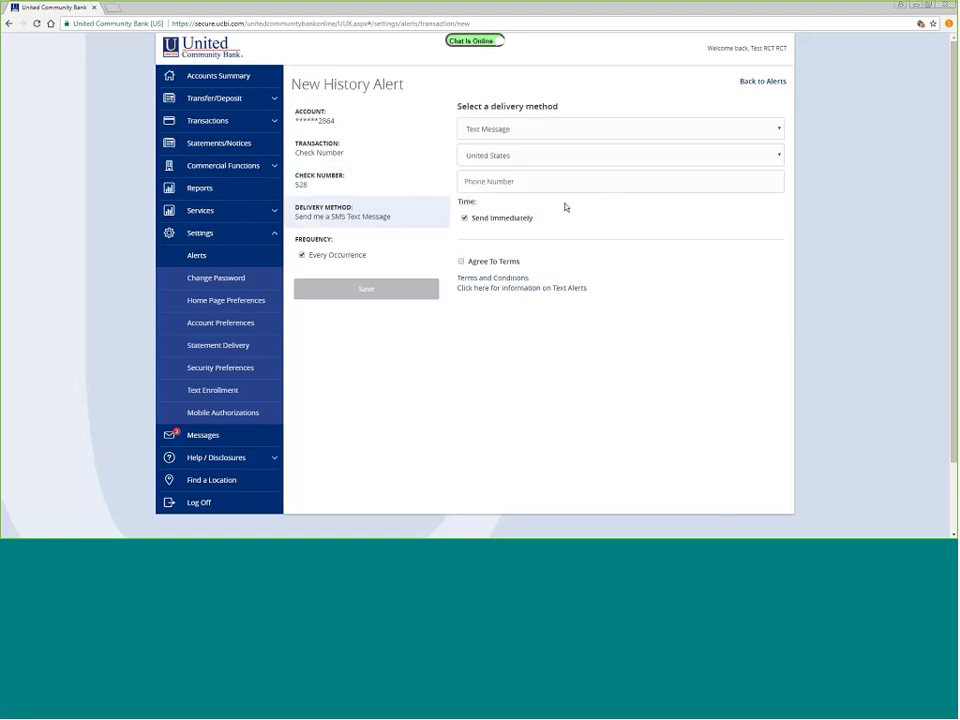
# - Enter the mobile phone number for text delivery, agree to the terms, and save the alert
pyautogui.click(496, 181)
pyautogui.click(499, 176)
pyautogui.write('5')
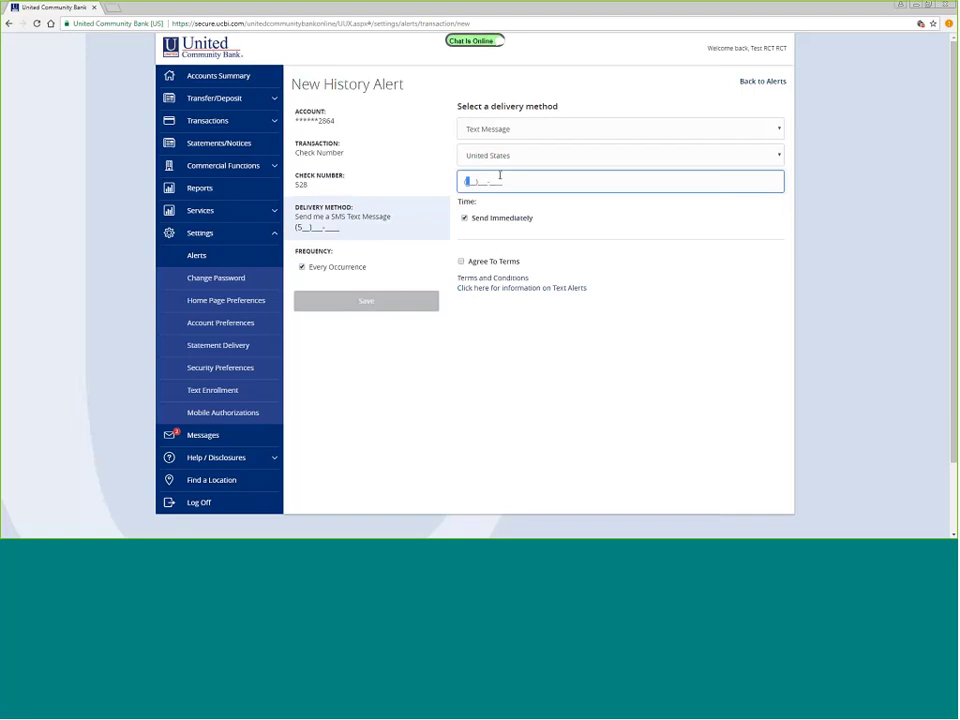
pyautogui.write('55)555-5555')
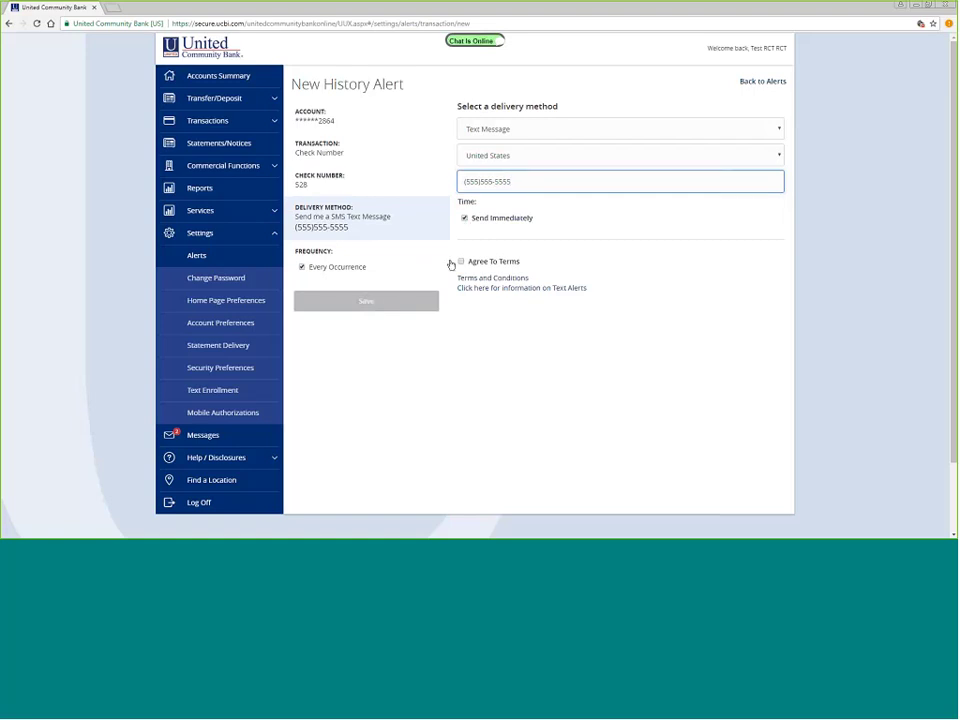
pyautogui.click(455, 262)
pyautogui.click(403, 302)
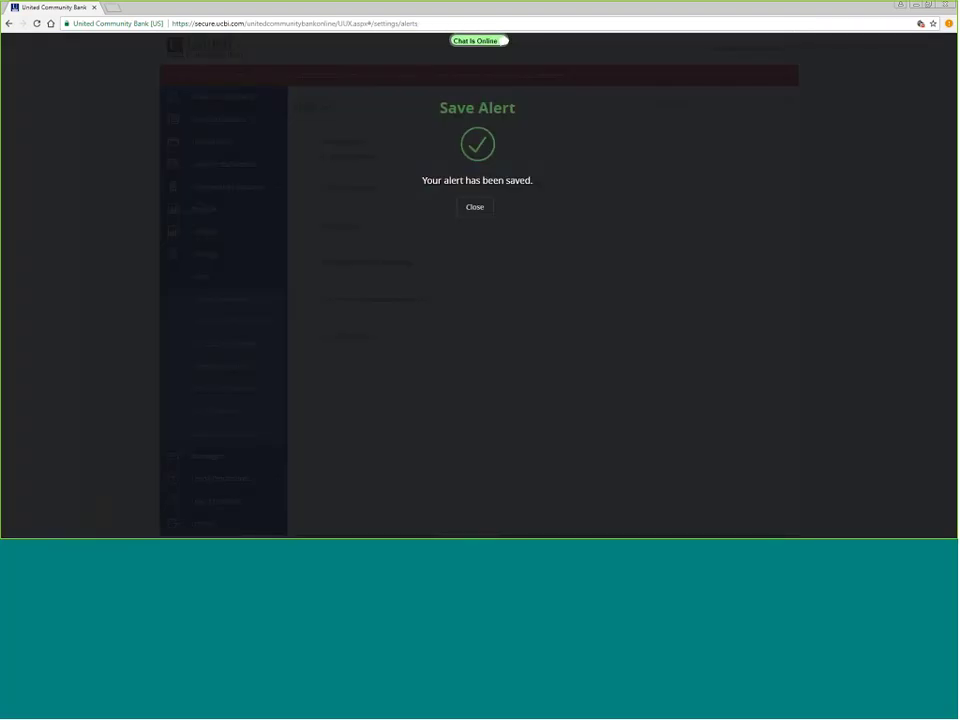
# - Delete the check 528 history alert from the History Alerts list and confirm the deletion
pyautogui.click(477, 210)
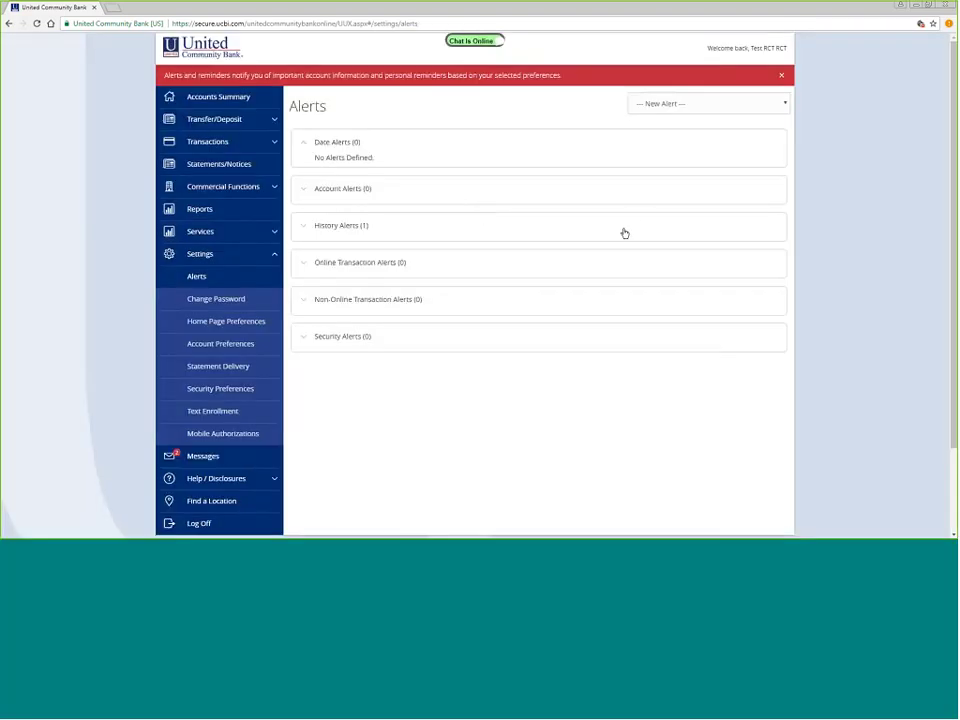
pyautogui.click(381, 230)
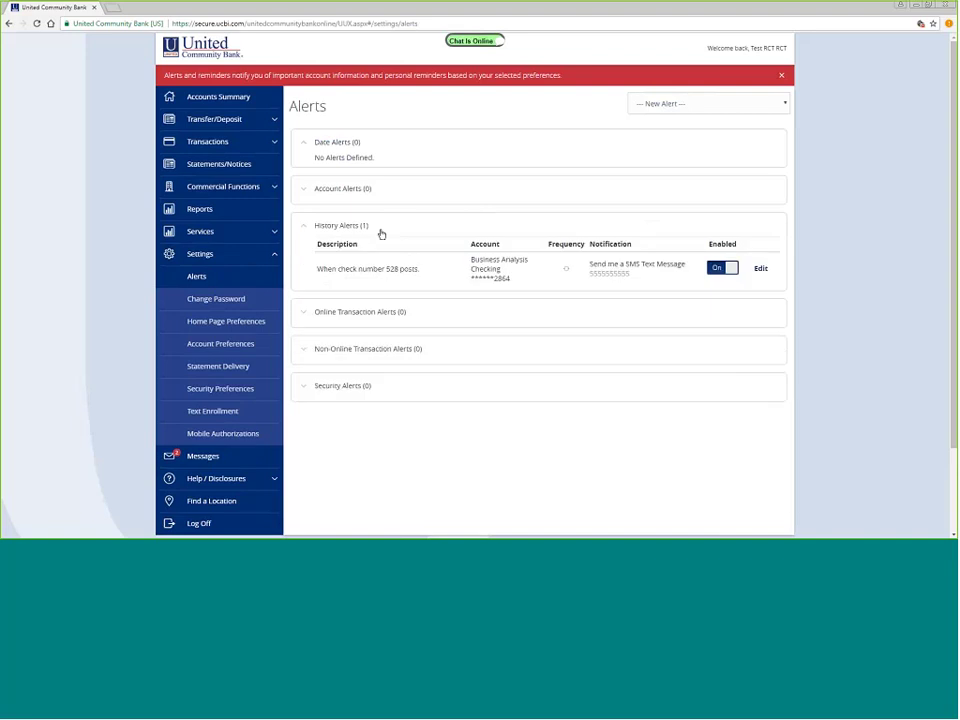
pyautogui.click(760, 269)
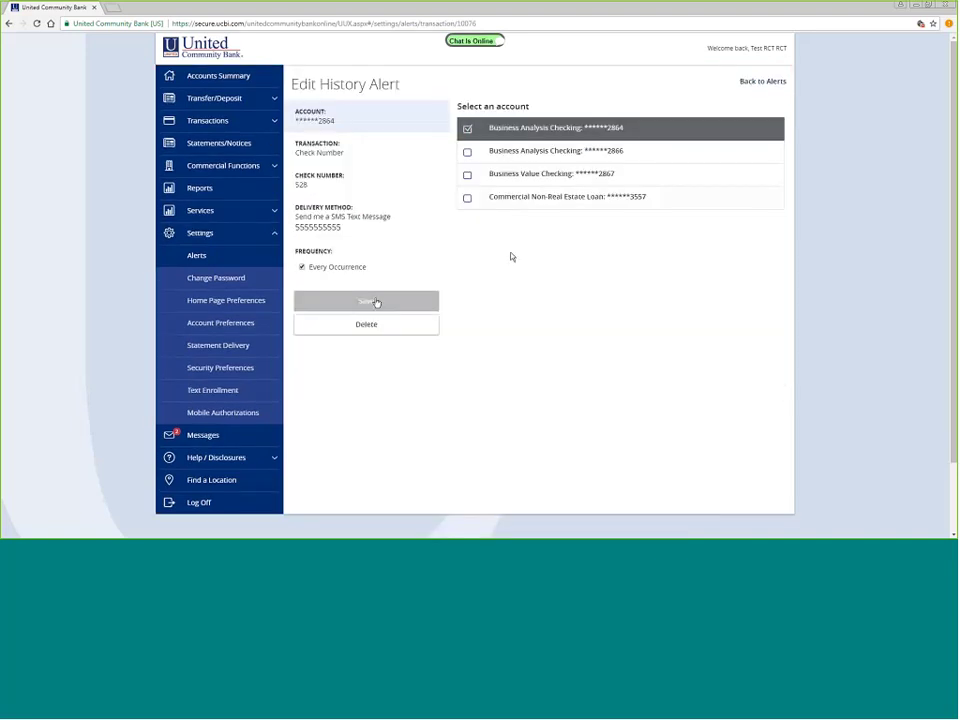
pyautogui.click(371, 328)
pyautogui.click(500, 207)
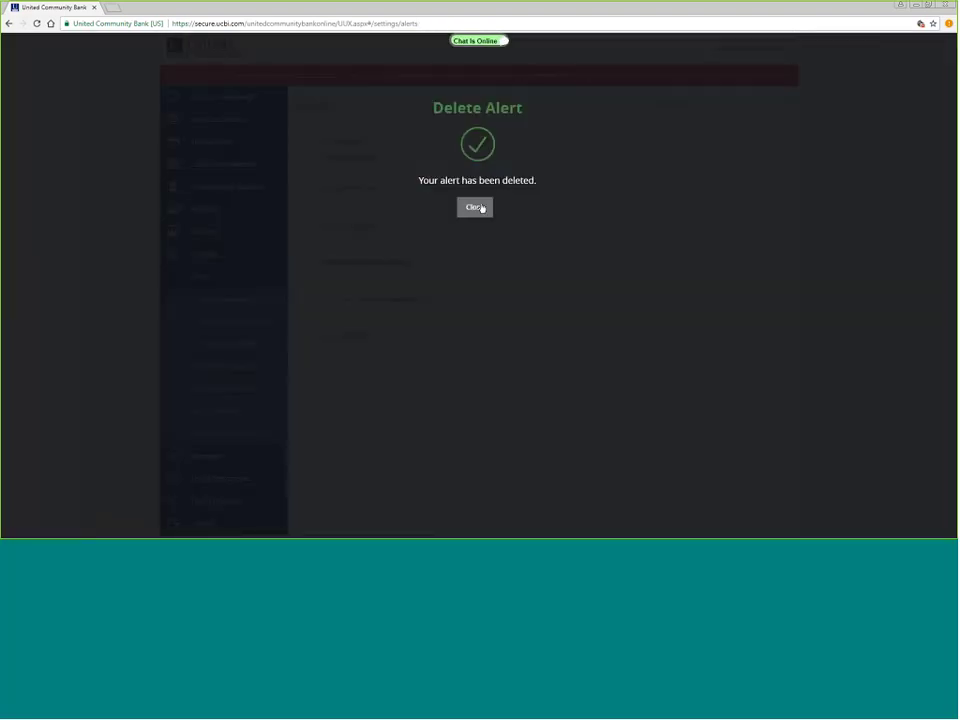
pyautogui.click(475, 207)
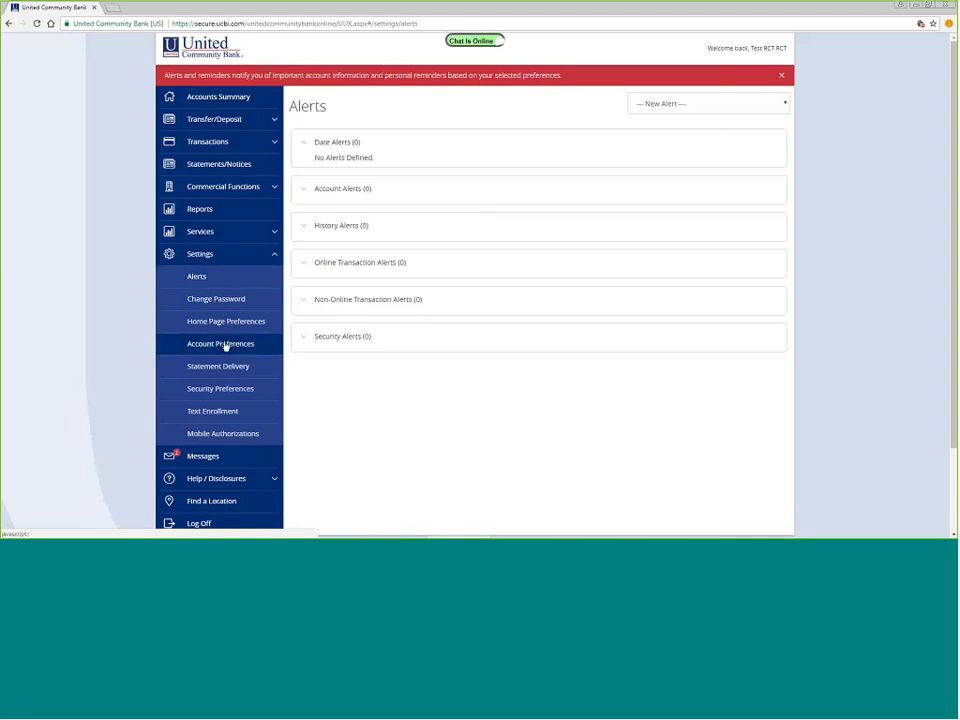
# - In Account Preferences, open Business Analysis Checking 2864's details and its empty nickname box
pyautogui.click(222, 343)
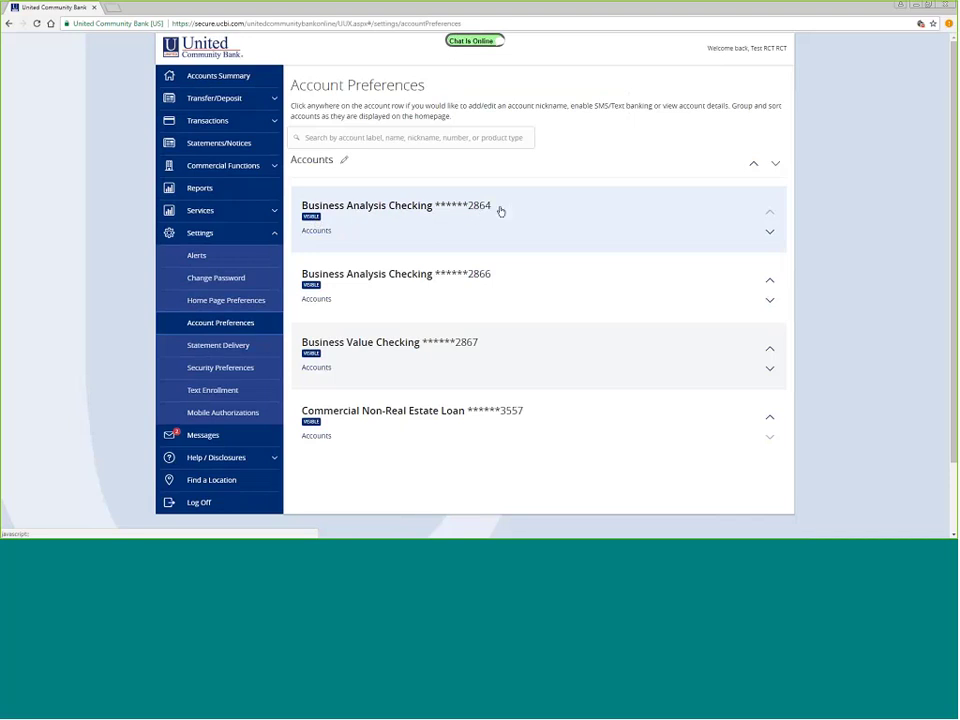
pyautogui.click(340, 213)
pyautogui.click(340, 297)
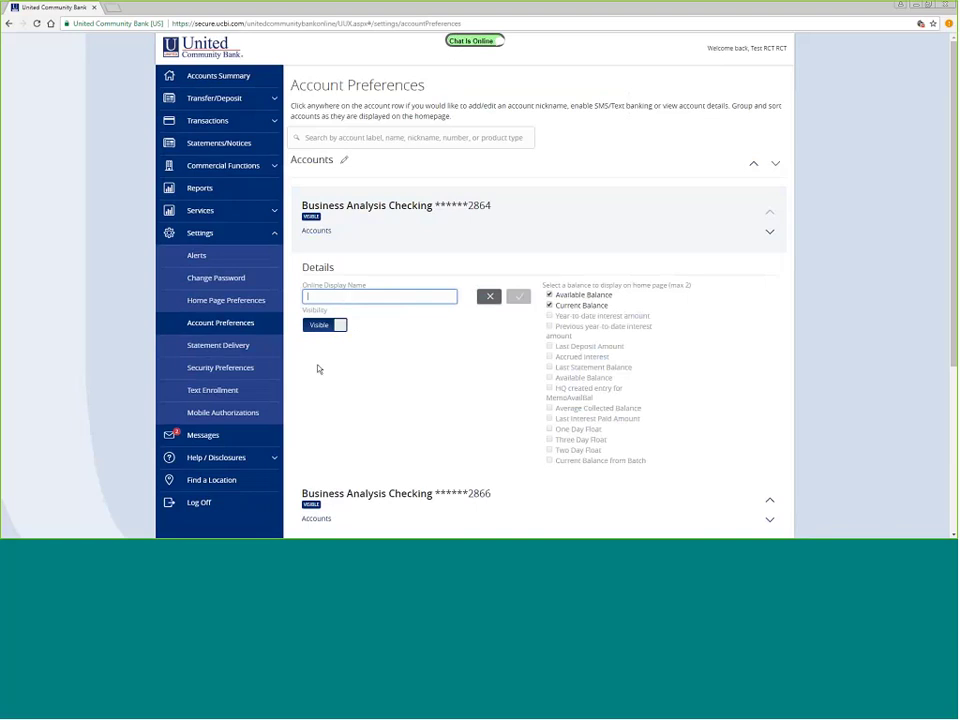
# - Go to Settings > Security Preferences to see the Change Password and Secure Delivery options
pyautogui.click(227, 369)
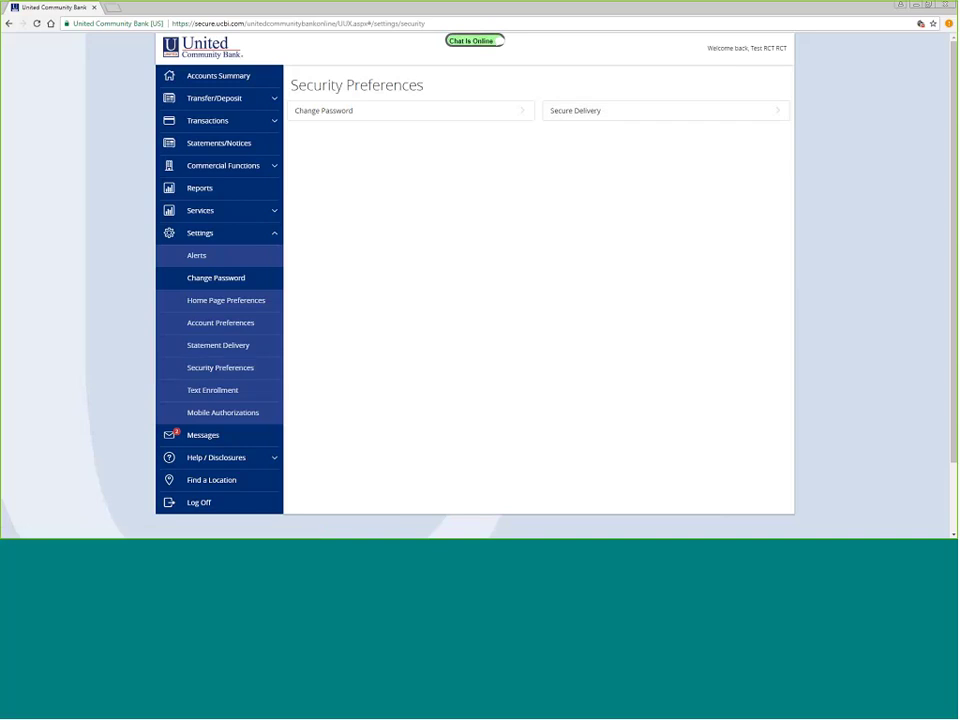
# - Search Business Analysis Checking transactions for 5.00, leaving only the May 26, 2017 +$5.00 transfer
pyautogui.click(224, 77)
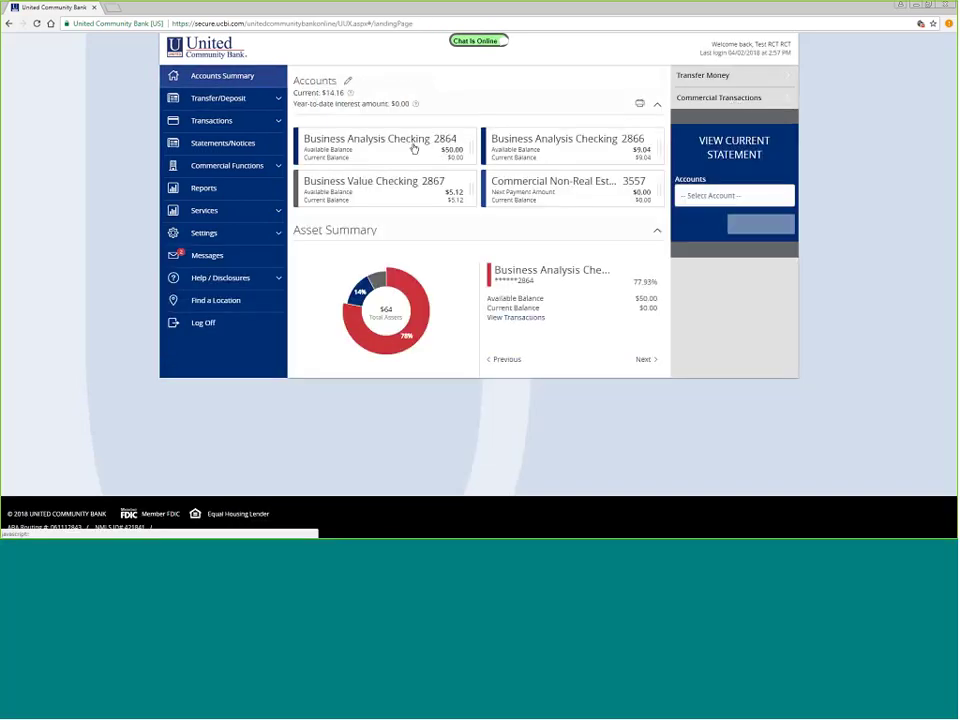
pyautogui.click(413, 148)
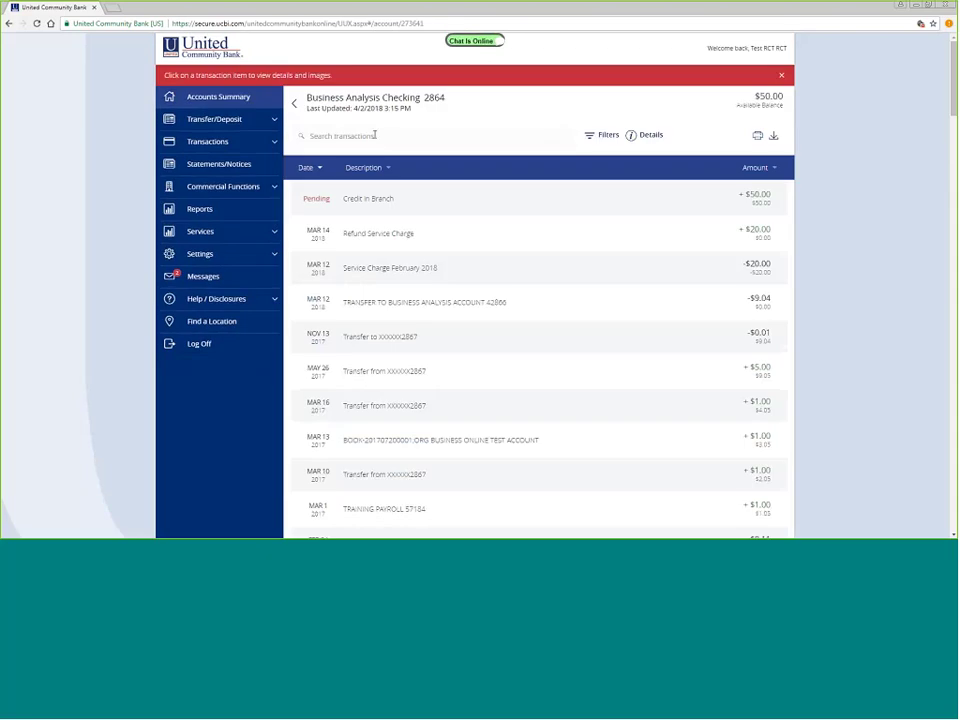
pyautogui.click(375, 135)
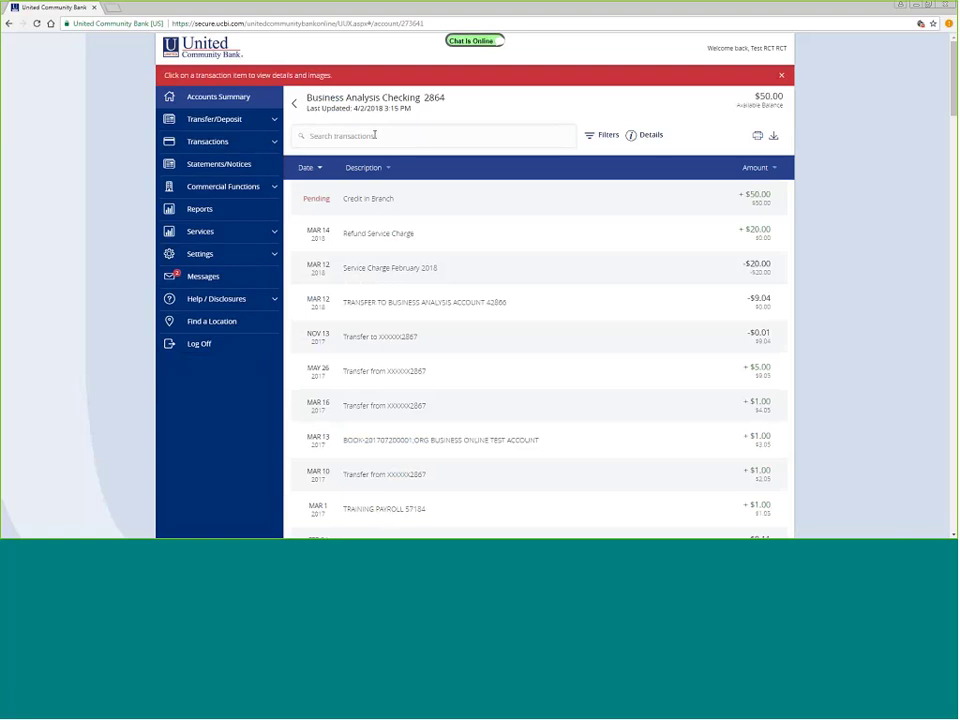
pyautogui.write('5.00')
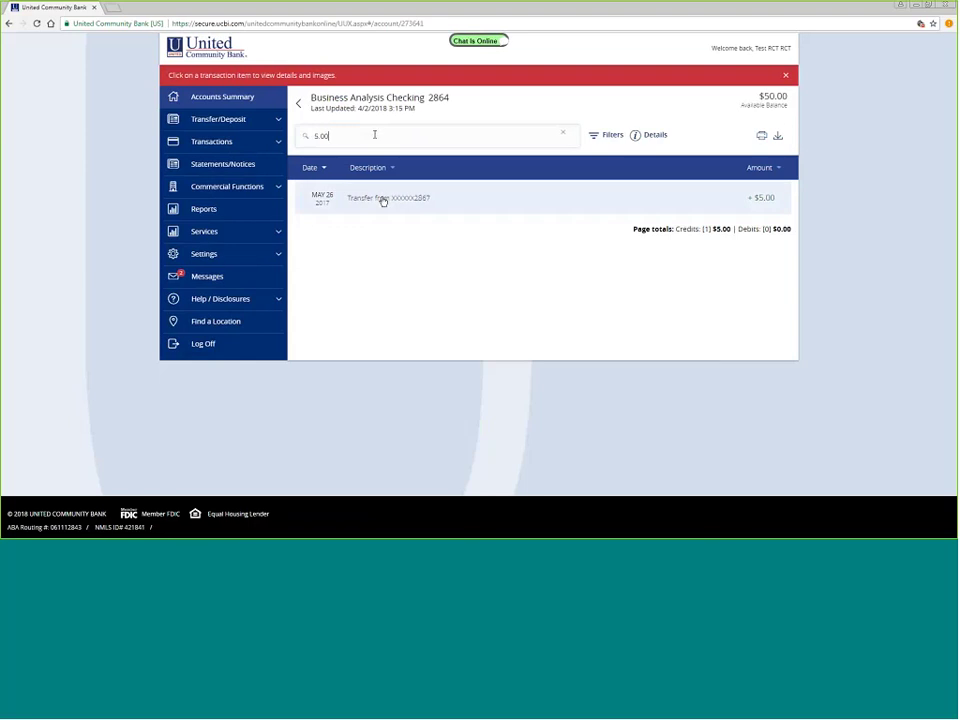
pyautogui.click(383, 199)
pyautogui.click(382, 199)
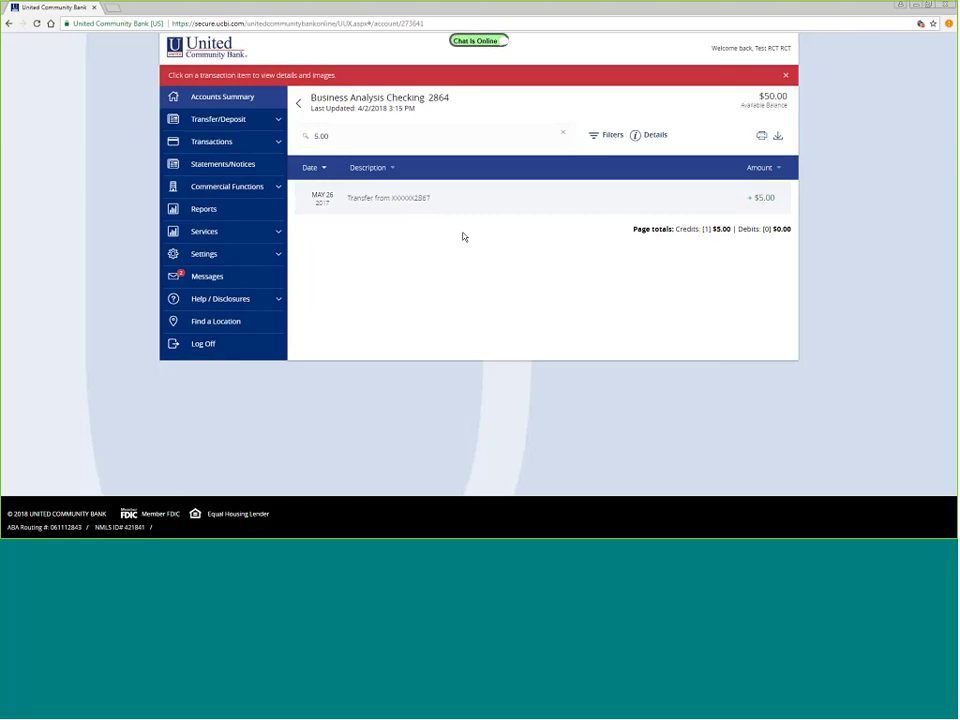
pyautogui.click(237, 121)
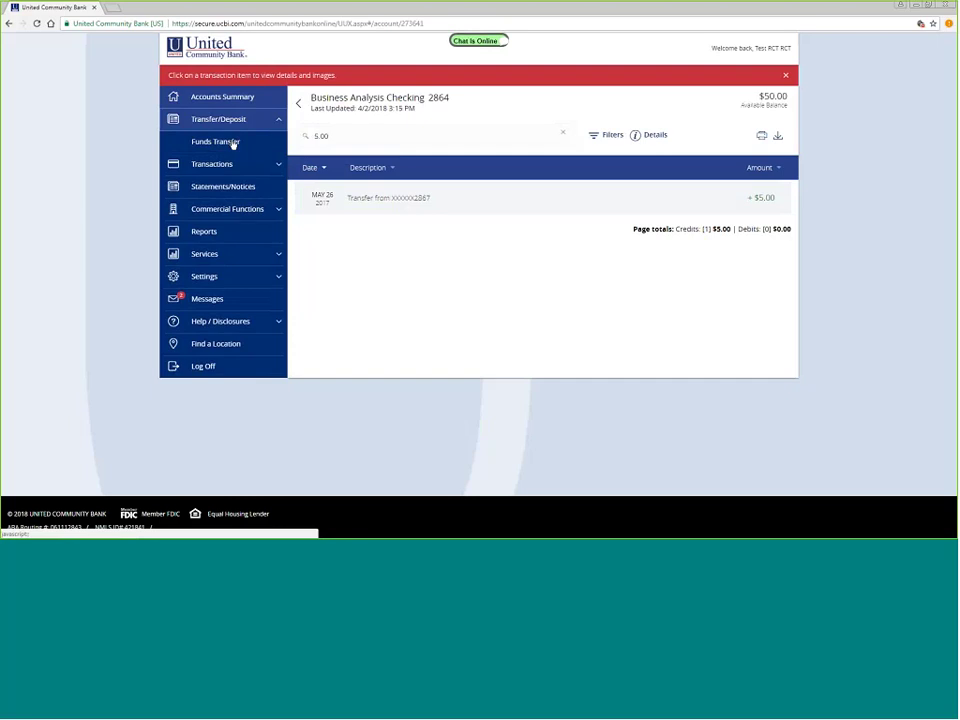
# - Open Funds Transfer, allow location access, and enter a $1.00 amount with no accounts chosen
pyautogui.click(233, 143)
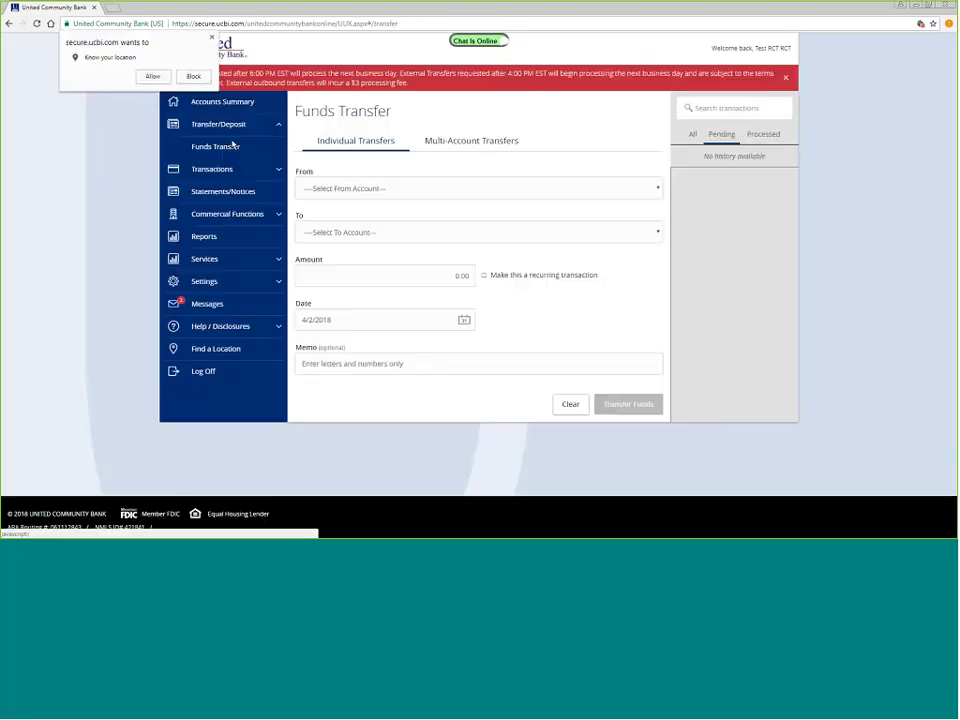
pyautogui.click(162, 75)
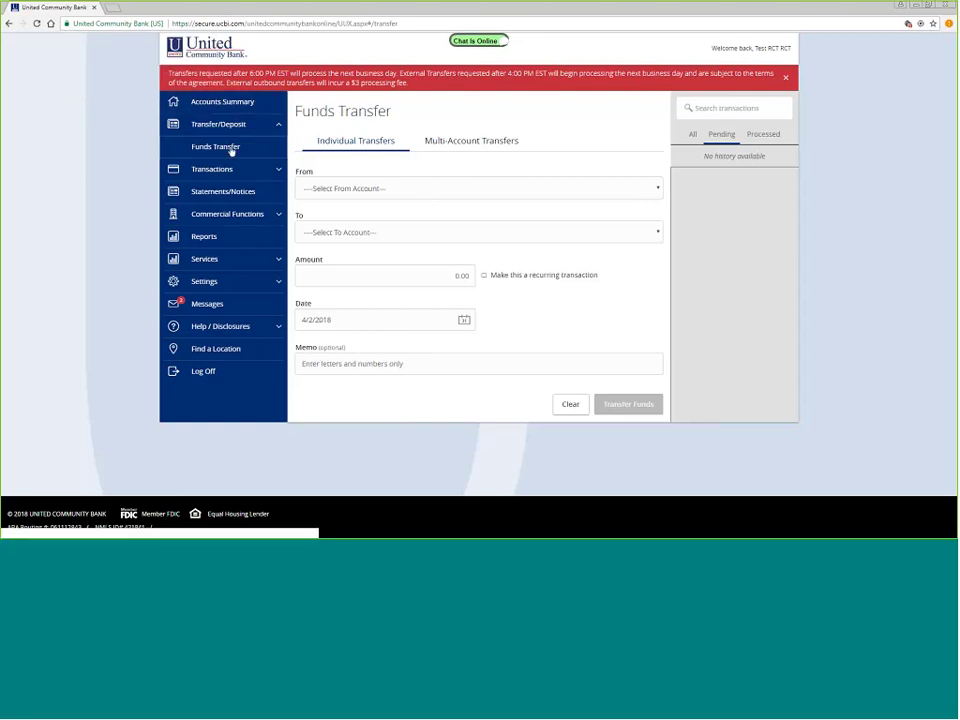
pyautogui.click(395, 193)
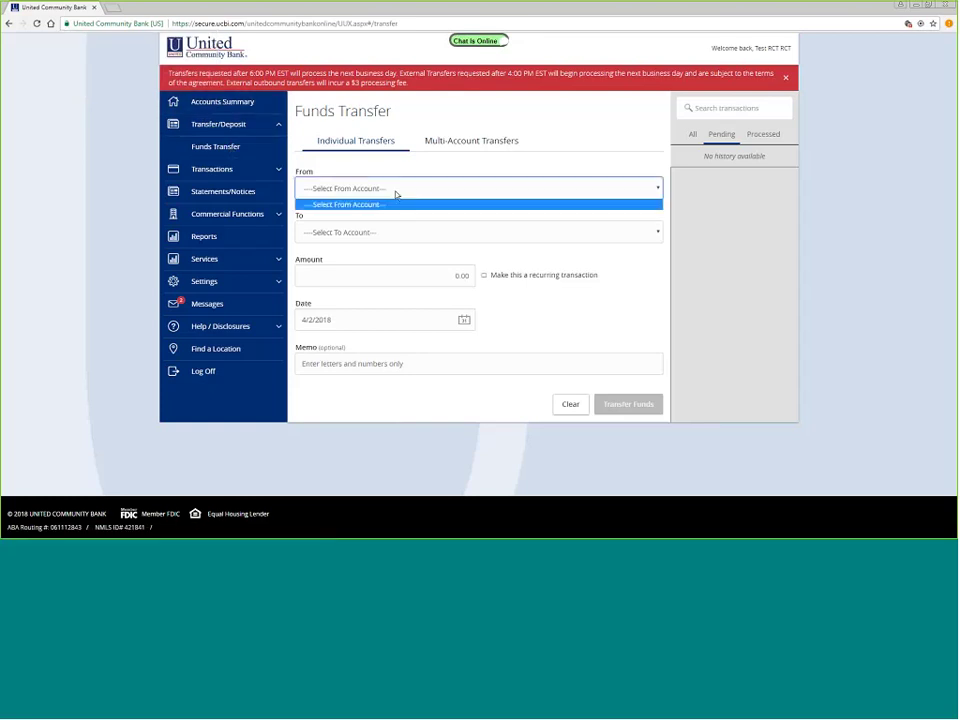
pyautogui.click(396, 195)
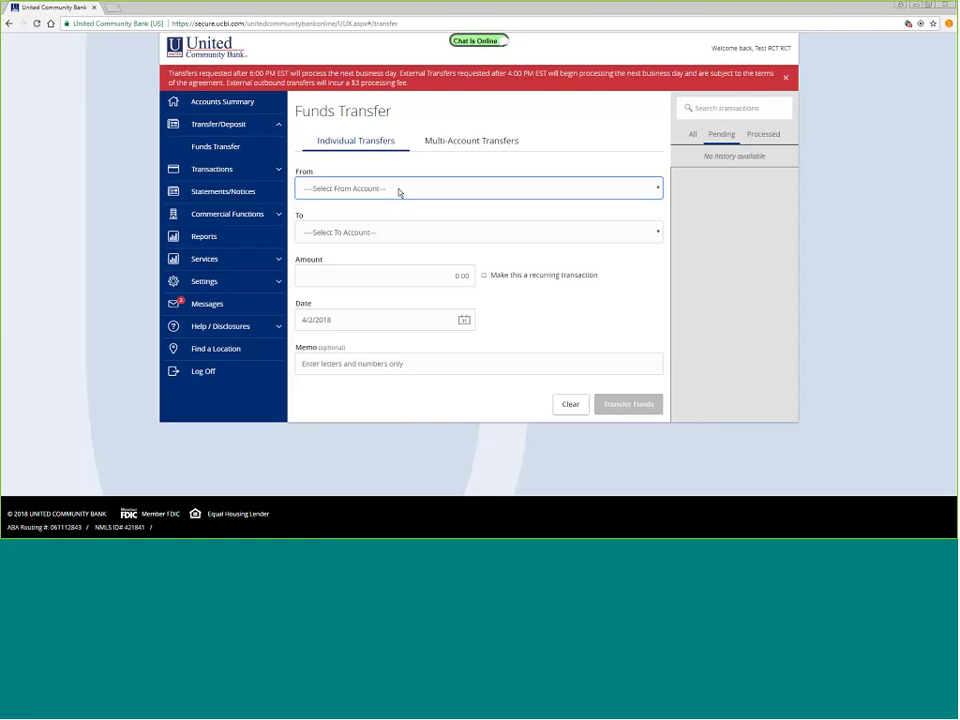
pyautogui.click(408, 231)
pyautogui.click(408, 232)
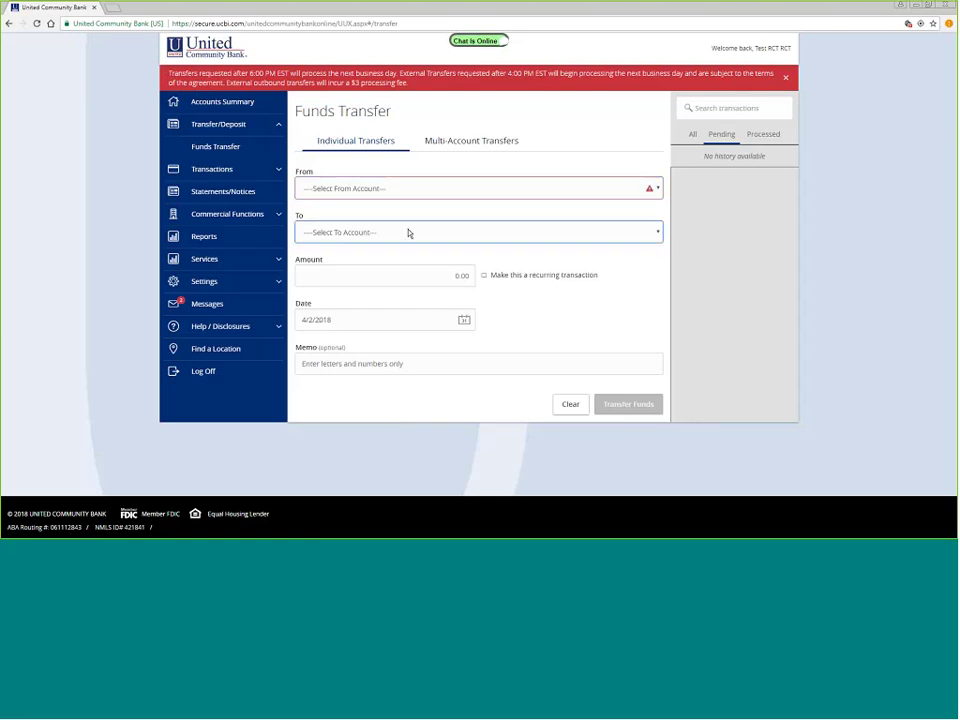
pyautogui.press('Tab')
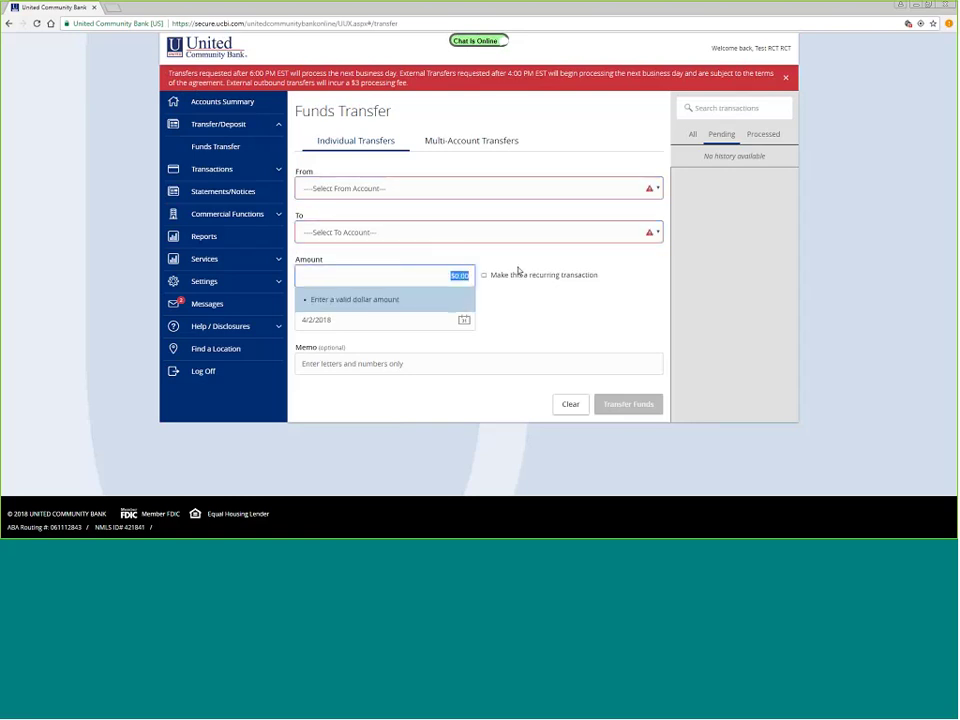
pyautogui.write('10')
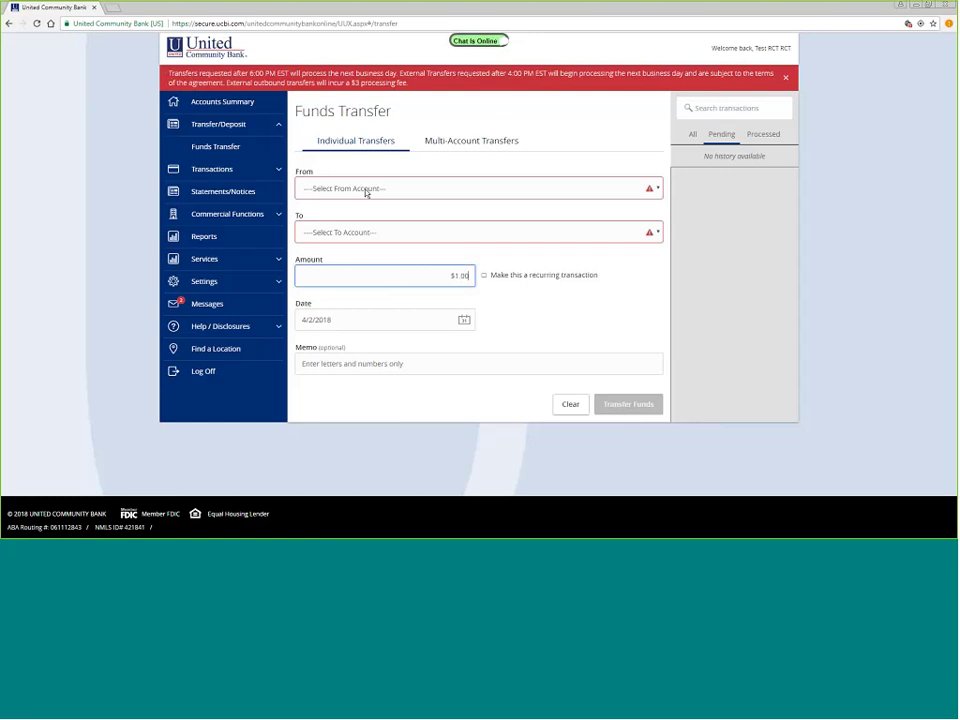
pyautogui.click(213, 170)
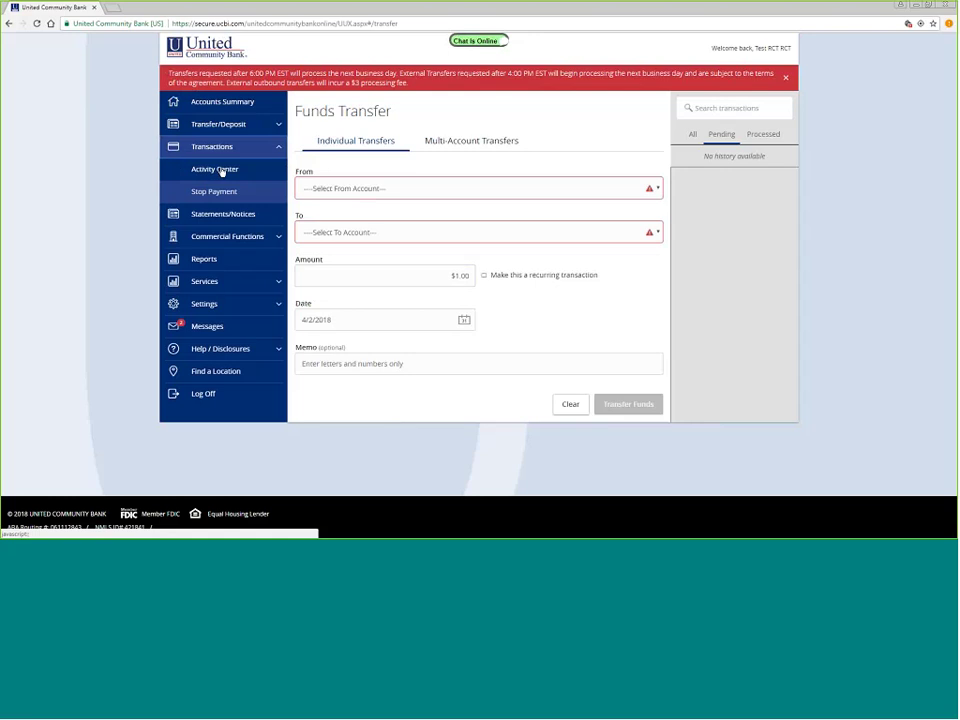
# - View the empty Online Activity Center, then log off online banking
pyautogui.click(222, 171)
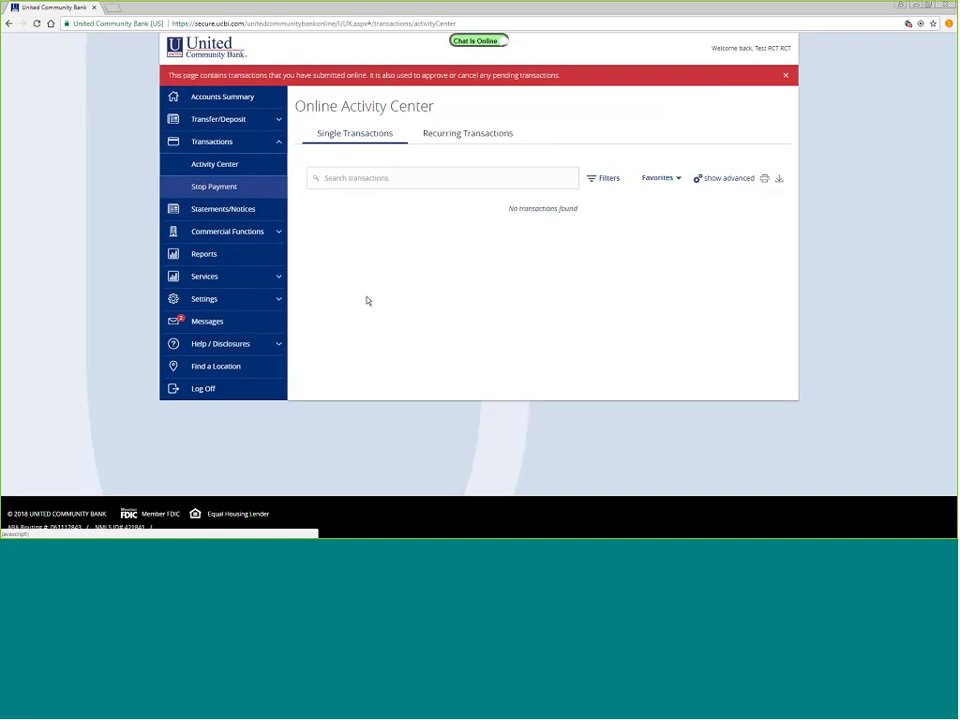
pyautogui.click(204, 389)
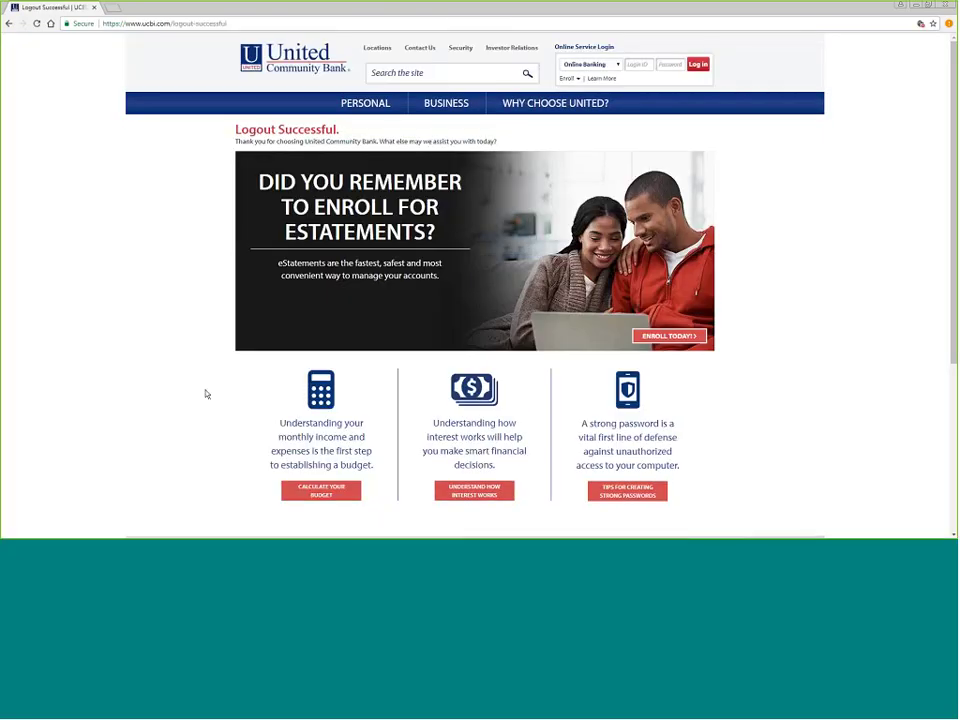
# - Open Business > Online & Mobile Banking and browse its Resources tutorials and quick reference guides
pyautogui.moveTo(456, 106)
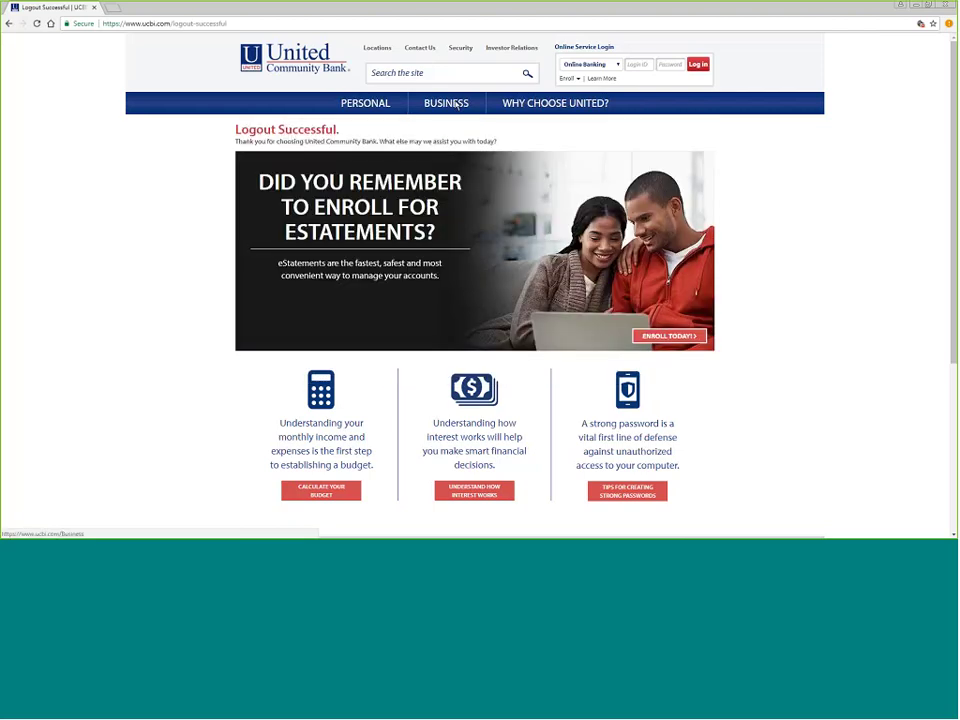
pyautogui.click(456, 106)
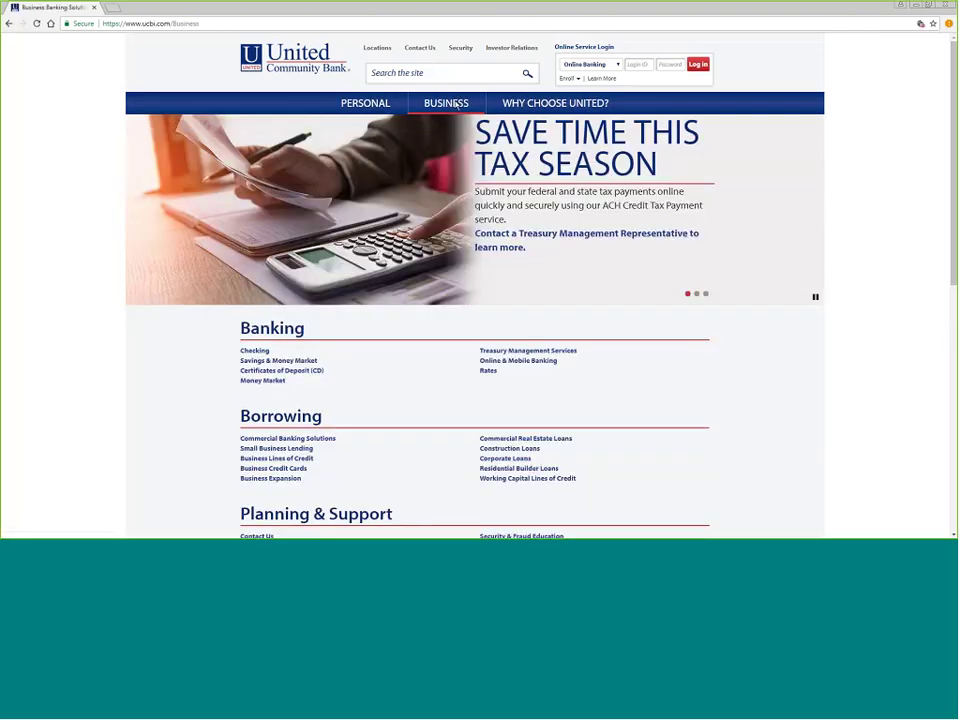
pyautogui.click(517, 364)
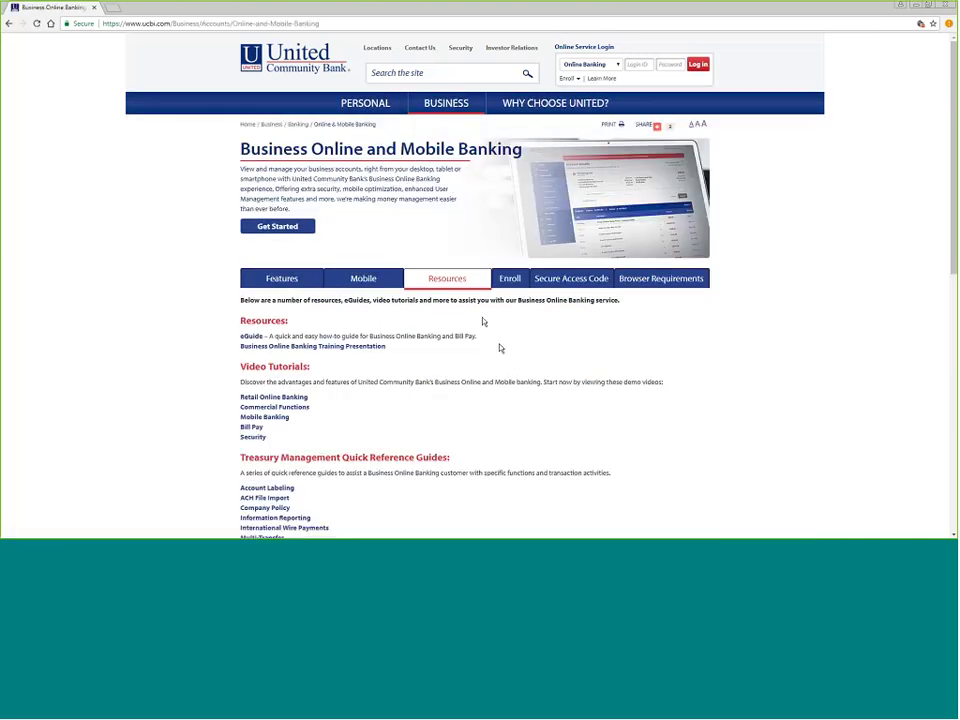
pyautogui.scroll(-1, 500, 348)
pyautogui.scroll(-3, 500, 348)
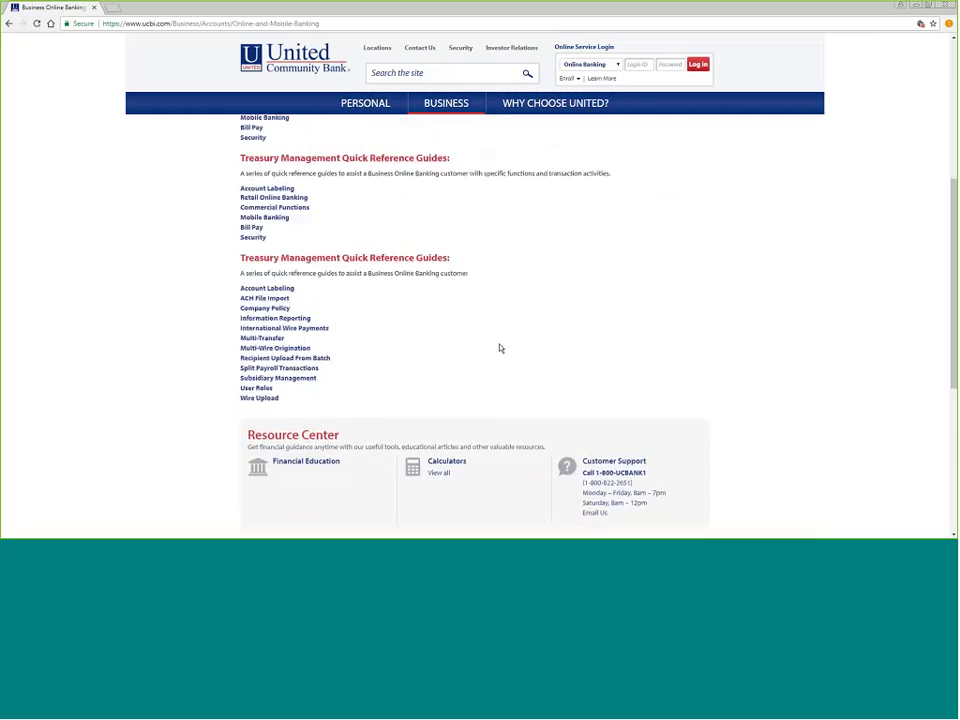
pyautogui.scroll(3, 500, 348)
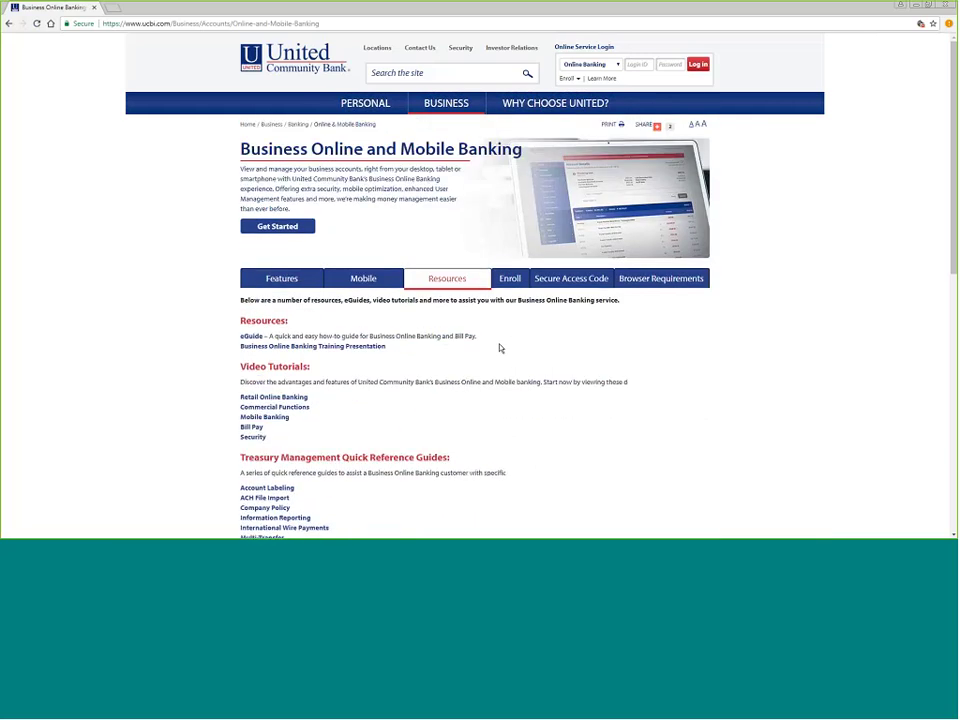